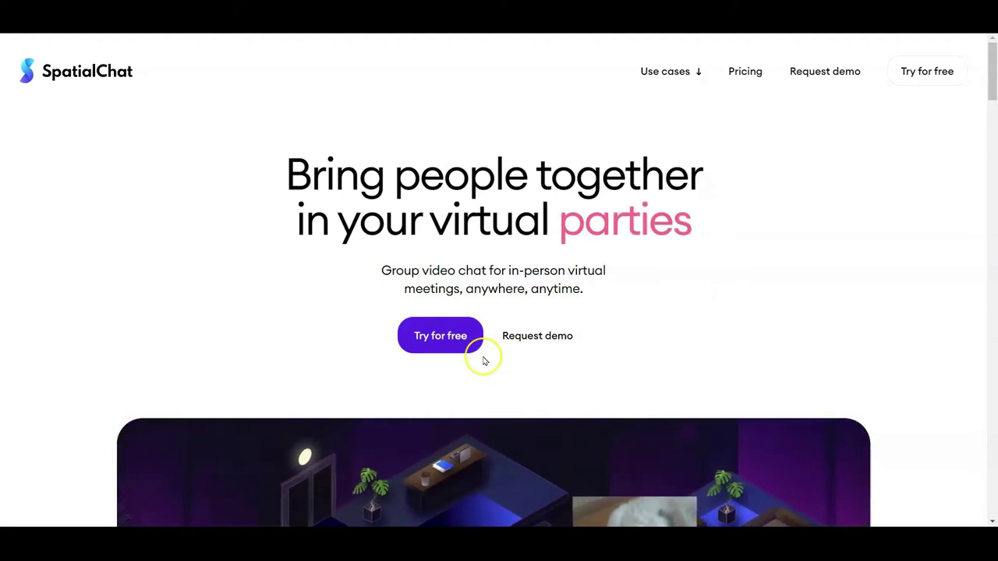
Start a free space with your email, name it 'Spatial Chat Admin Video', and begin the URL 'test'.
left_click(452, 343)
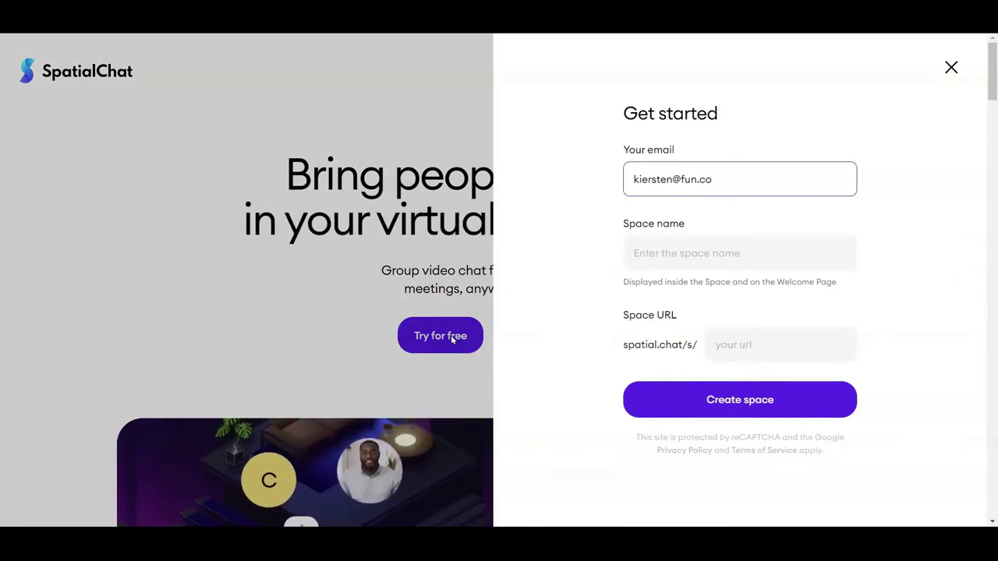
left_click(737, 254)
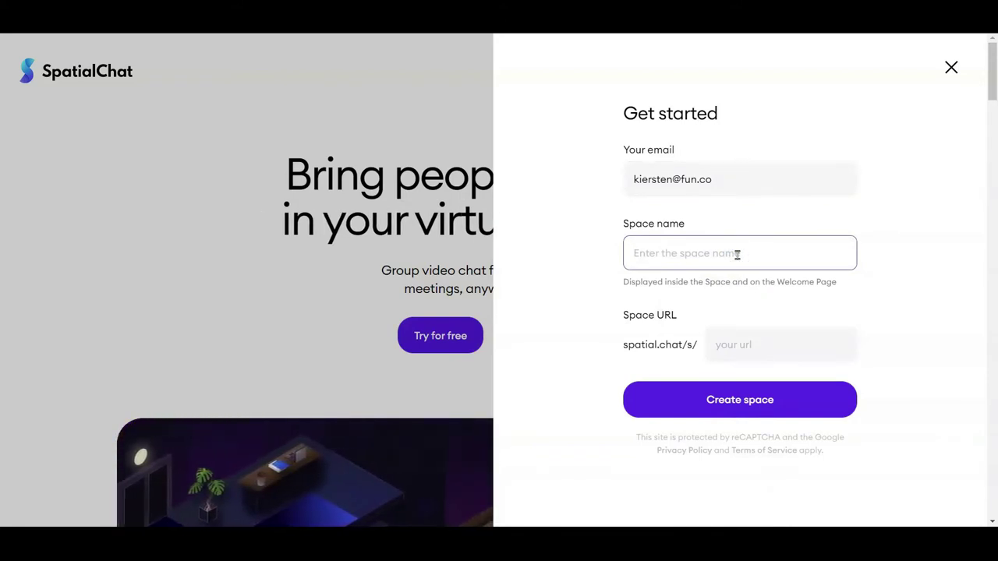
type("Spati")
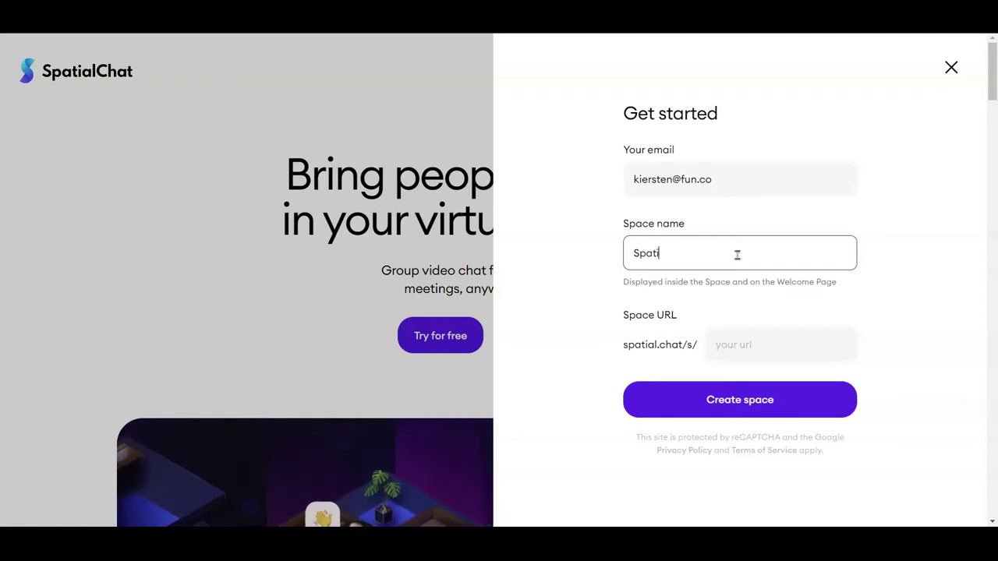
type("al Chat A")
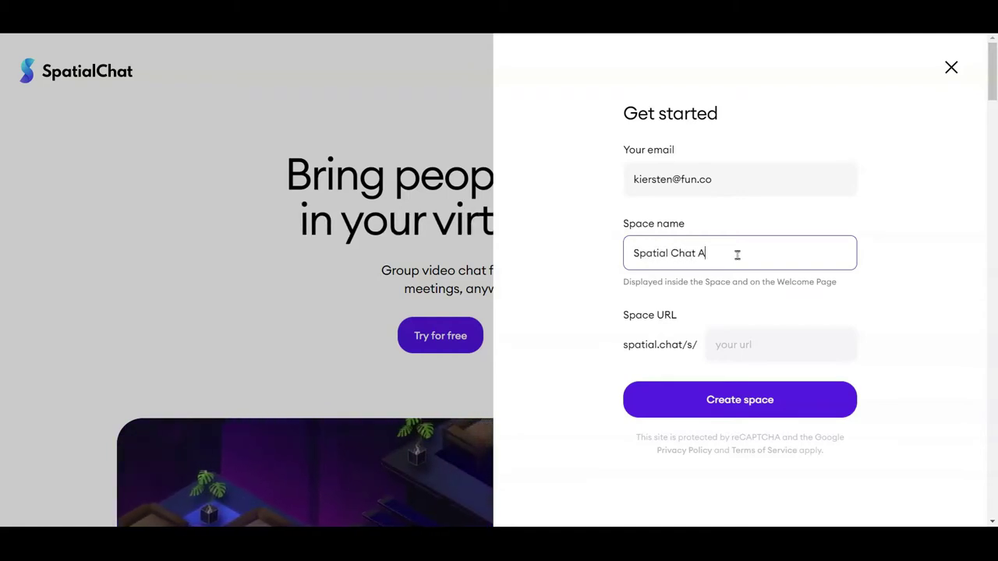
type("dmin Video")
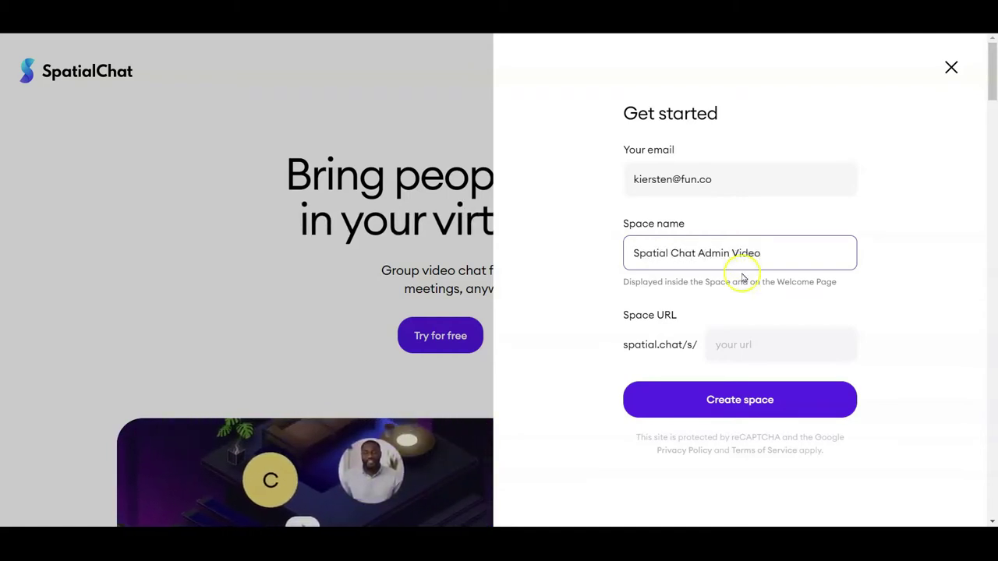
left_click(736, 339)
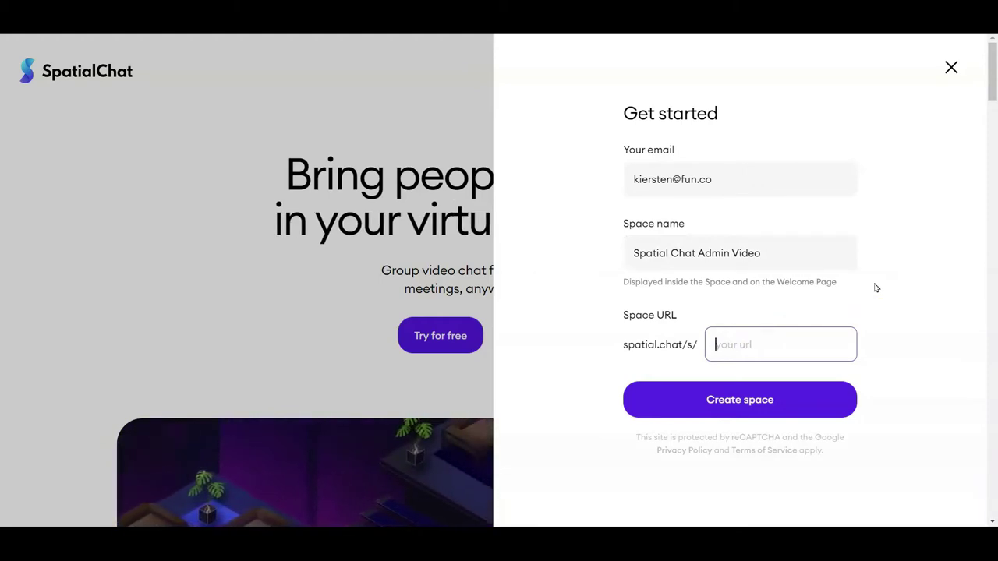
type("test")
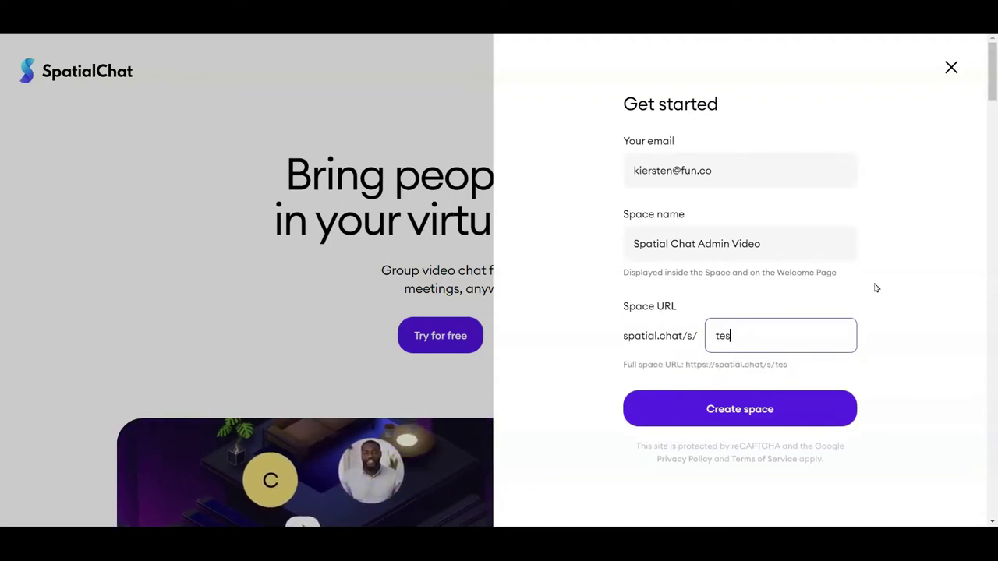
Replace the taken URL with 'spatialchatiscool2' and create the space.
left_click(869, 285)
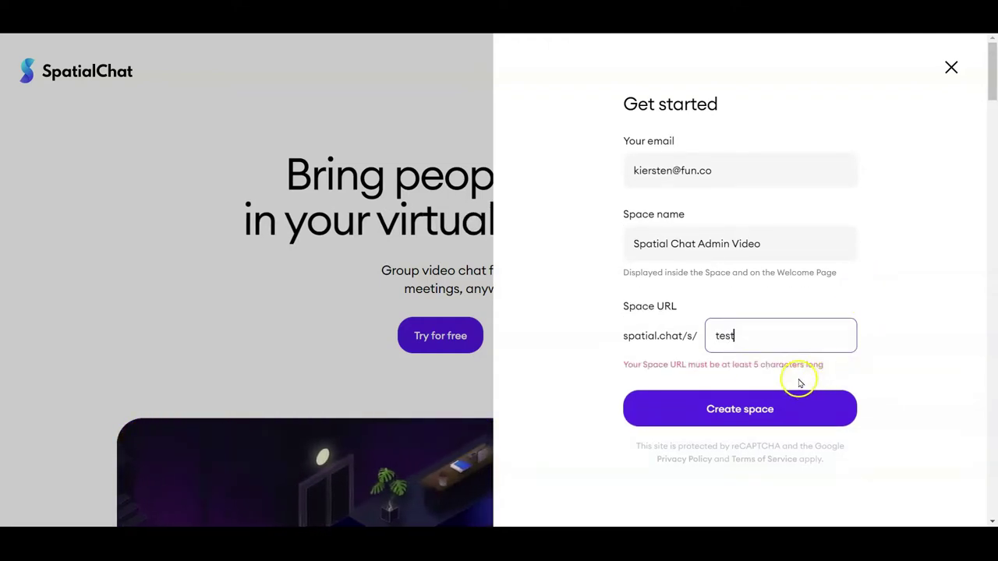
left_click(793, 331)
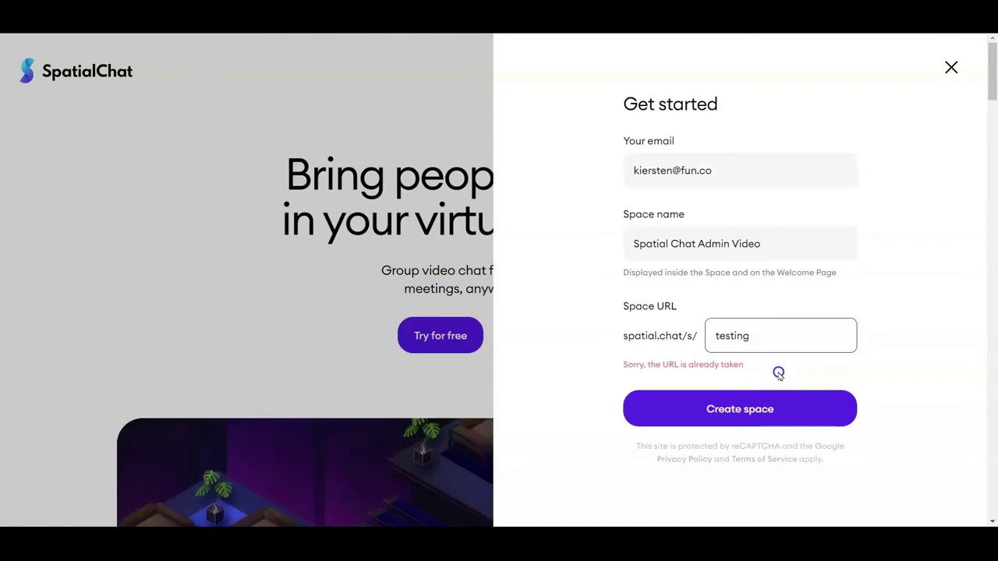
left_click_drag(755, 336, 631, 332)
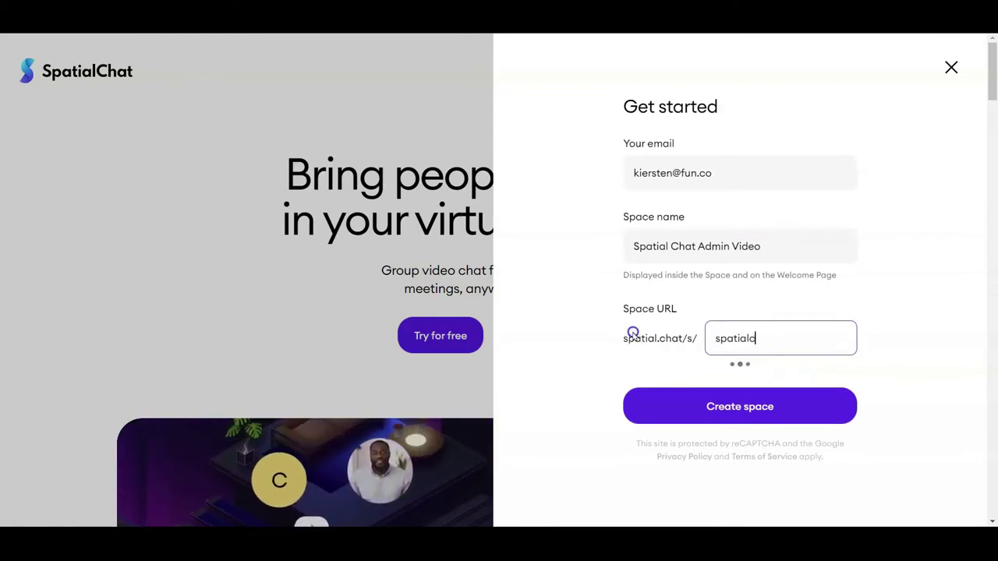
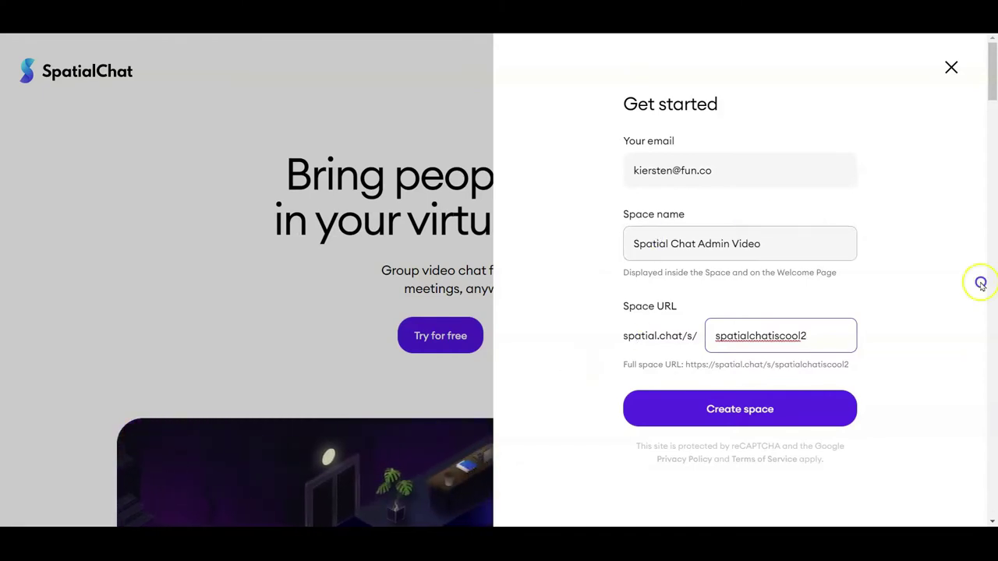
left_click(734, 413)
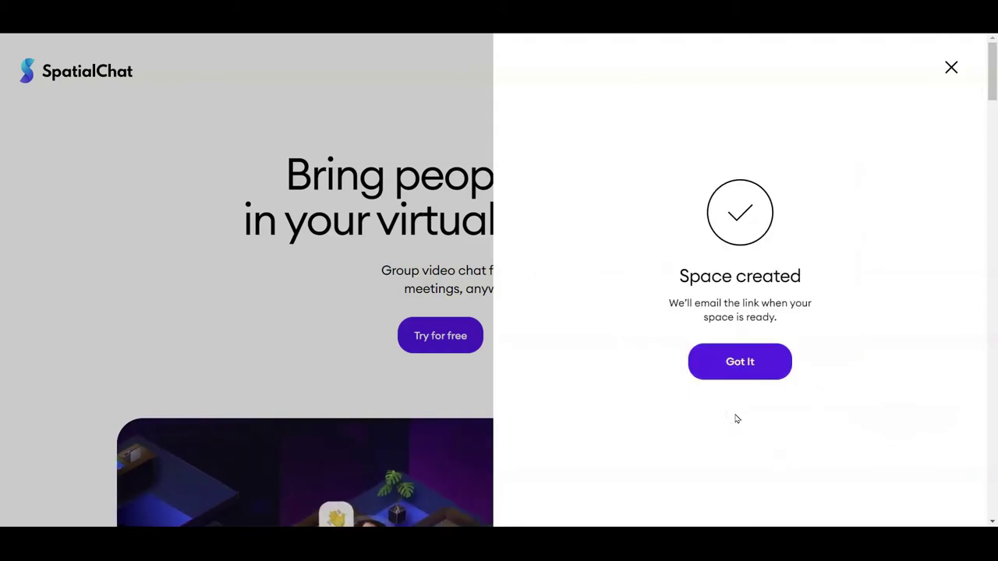
Dismiss the Space created confirmation and open the new-space email in Gmail.
left_click(739, 409)
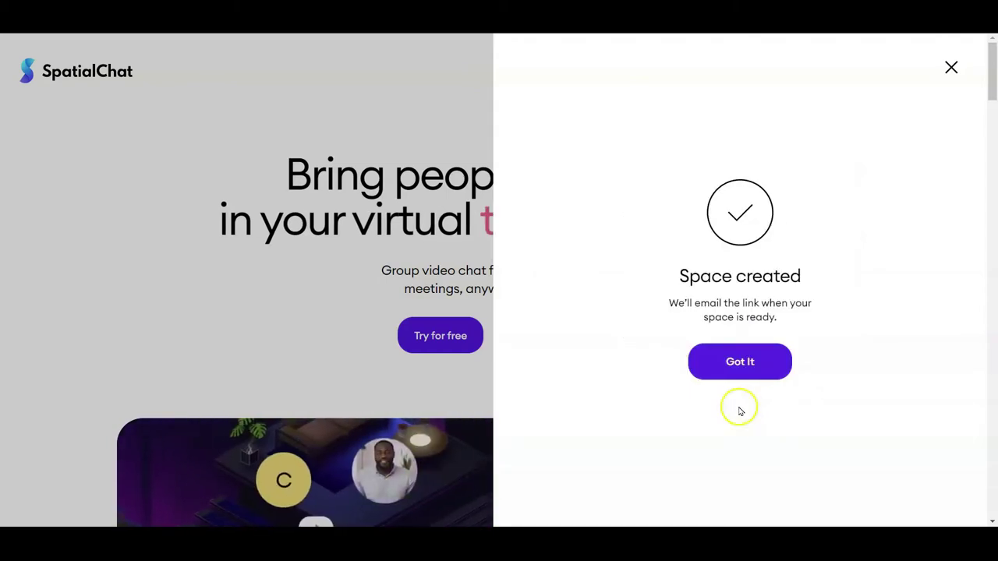
left_click(736, 361)
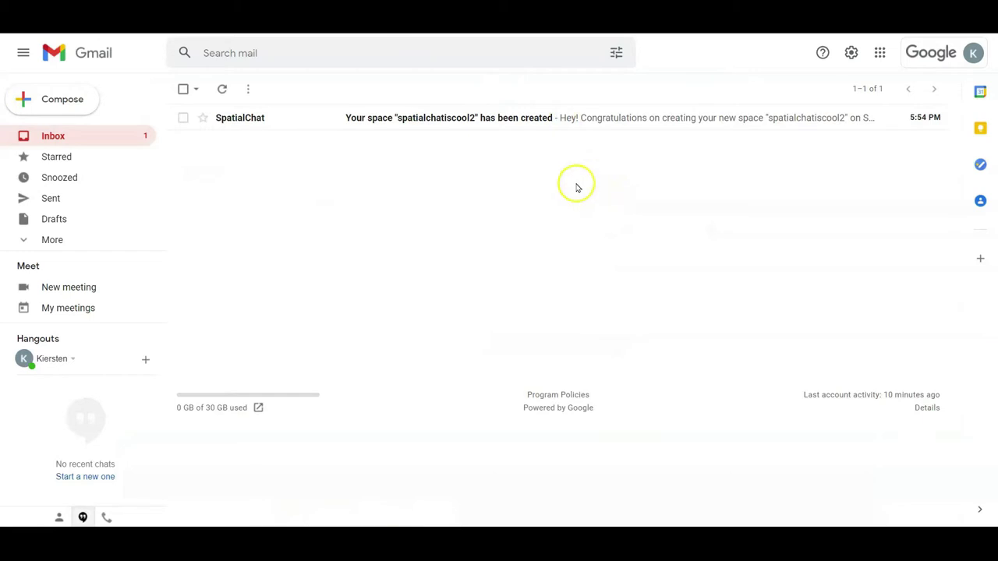
left_click(489, 118)
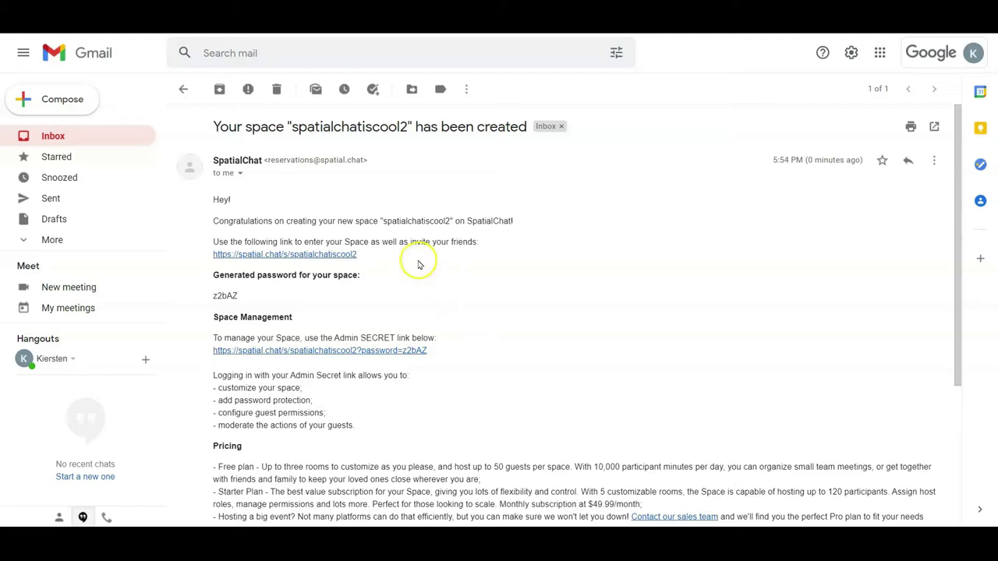
Follow the email's Admin SECRET link to enter the space with admin access.
left_click(408, 351)
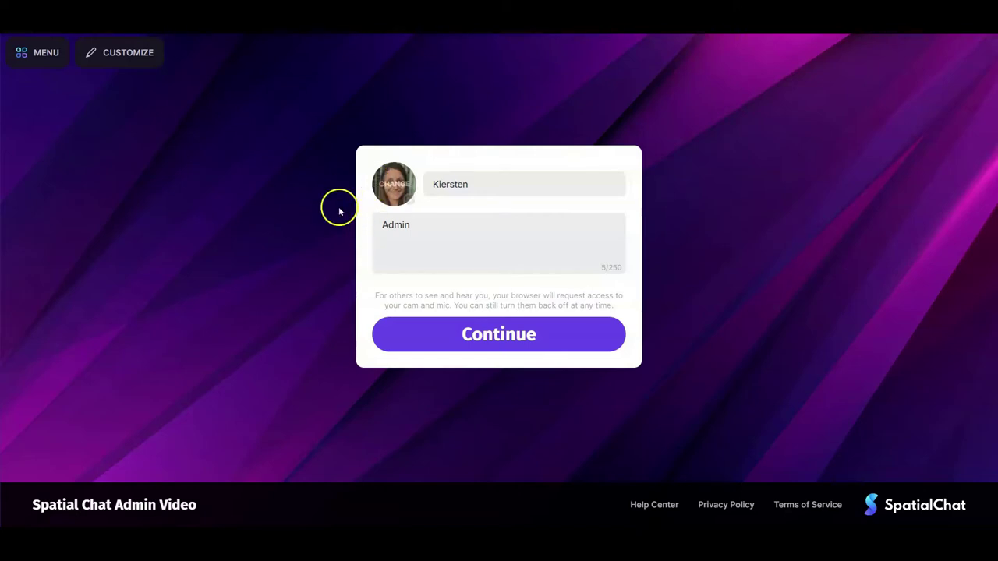
Set the Picture_Square image as the profile photo.
mouse_move(394, 185)
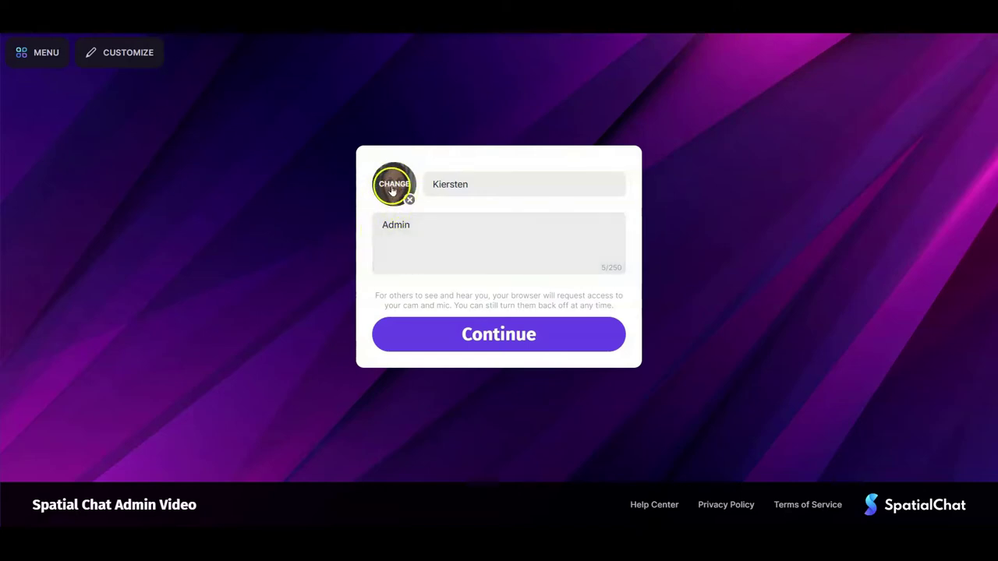
left_click(395, 185)
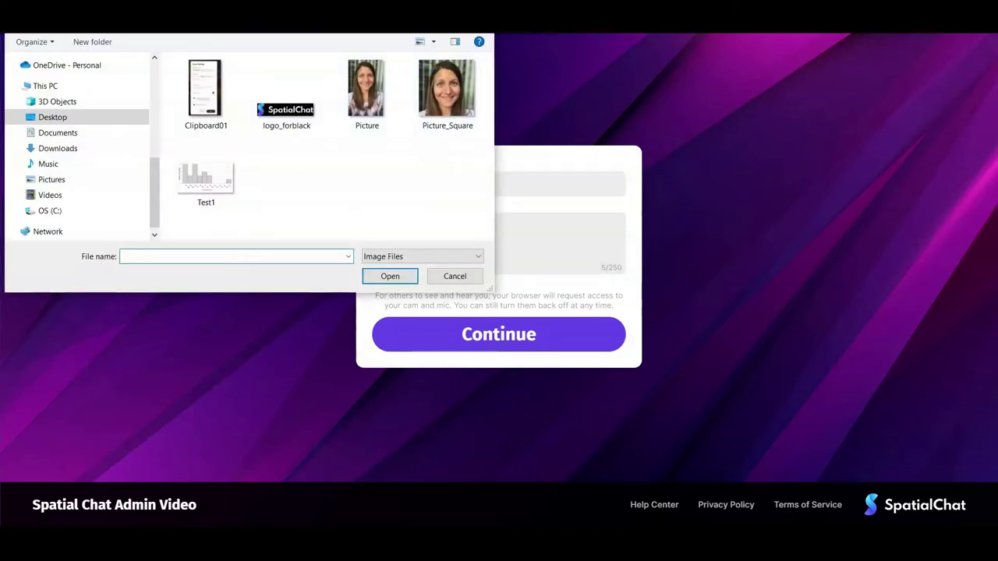
double_click(446, 87)
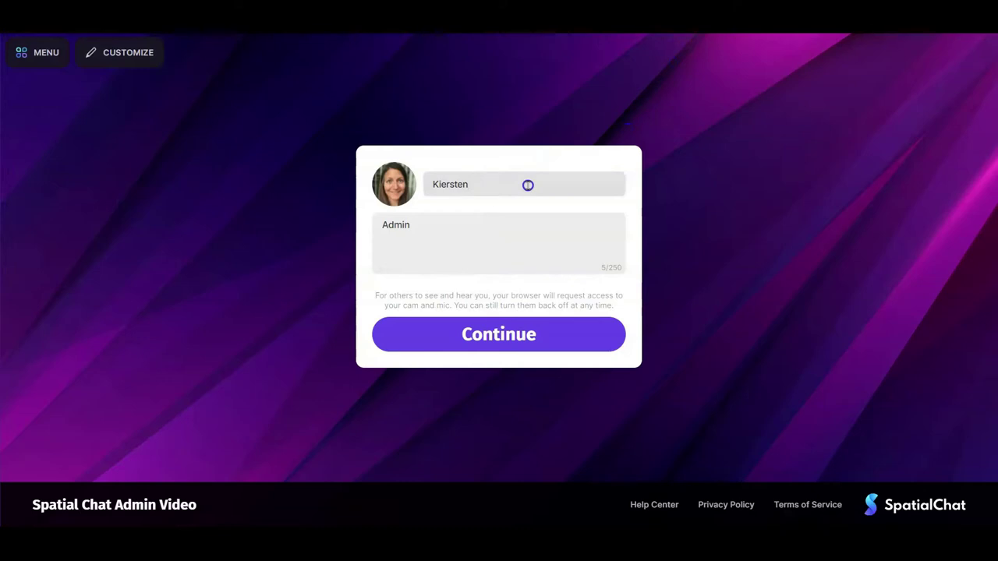
Enter 'Admin' as the About text and continue to device setup.
left_click(468, 235)
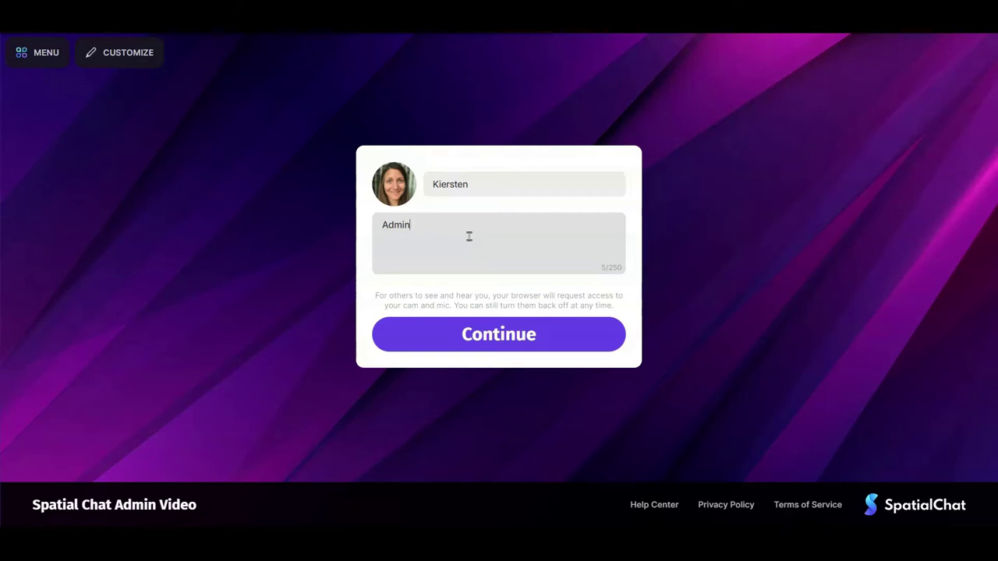
left_click(481, 339)
left_click(793, 221)
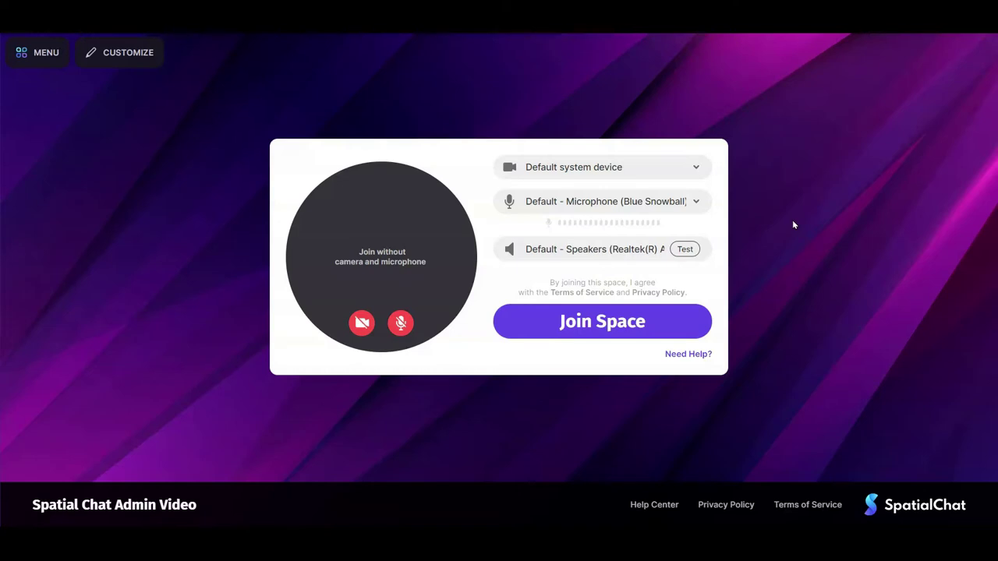
Switch the camera and microphone on and join the space's Welcome room.
left_click(361, 323)
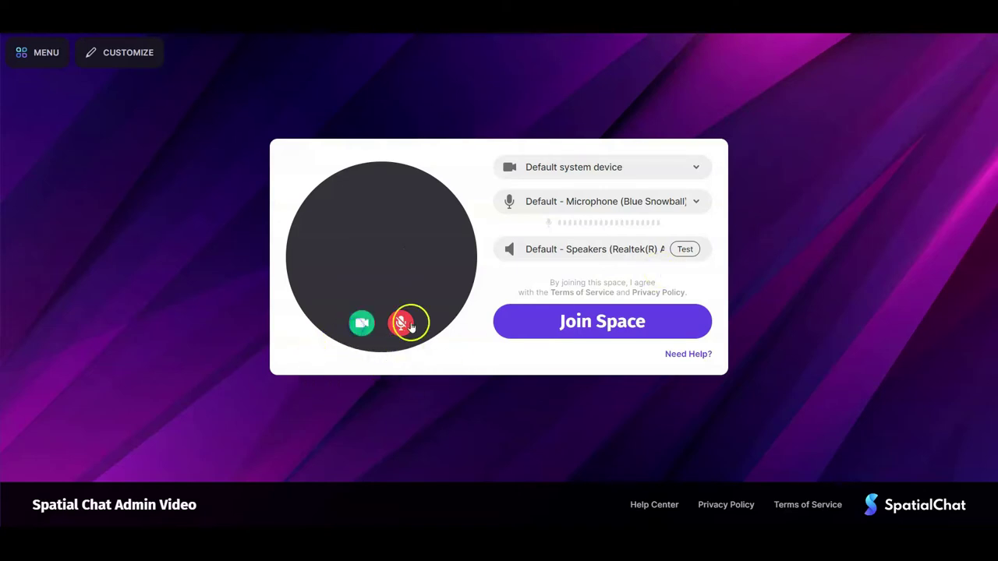
left_click(401, 329)
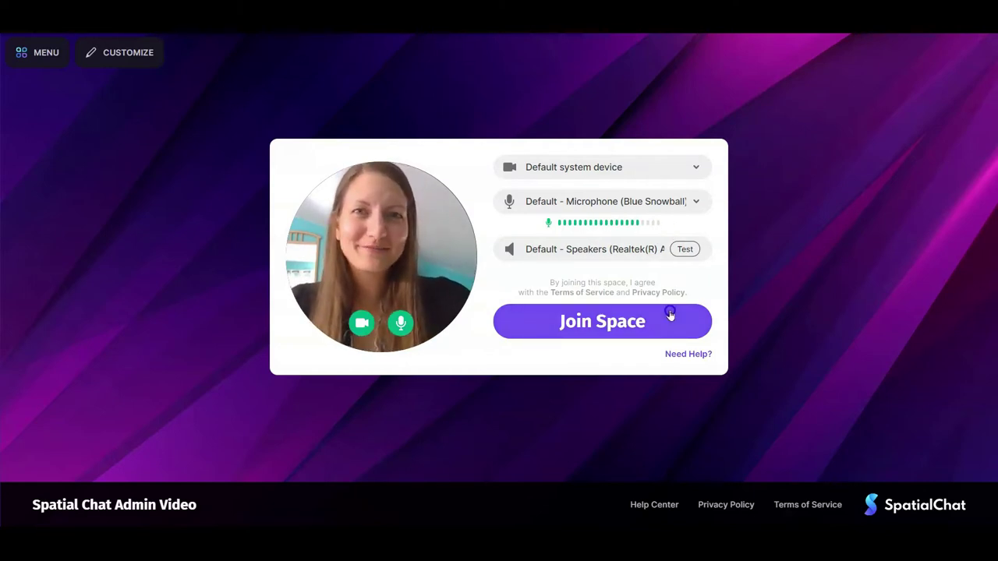
left_click(668, 315)
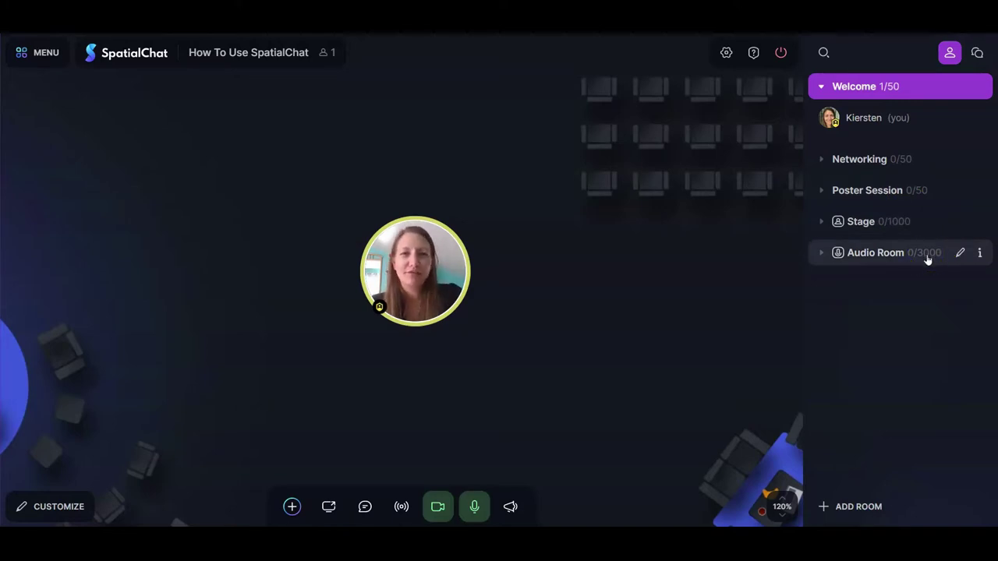
Move the avatar to the room's upper left and open the main menu.
left_click_drag(483, 279, 269, 212)
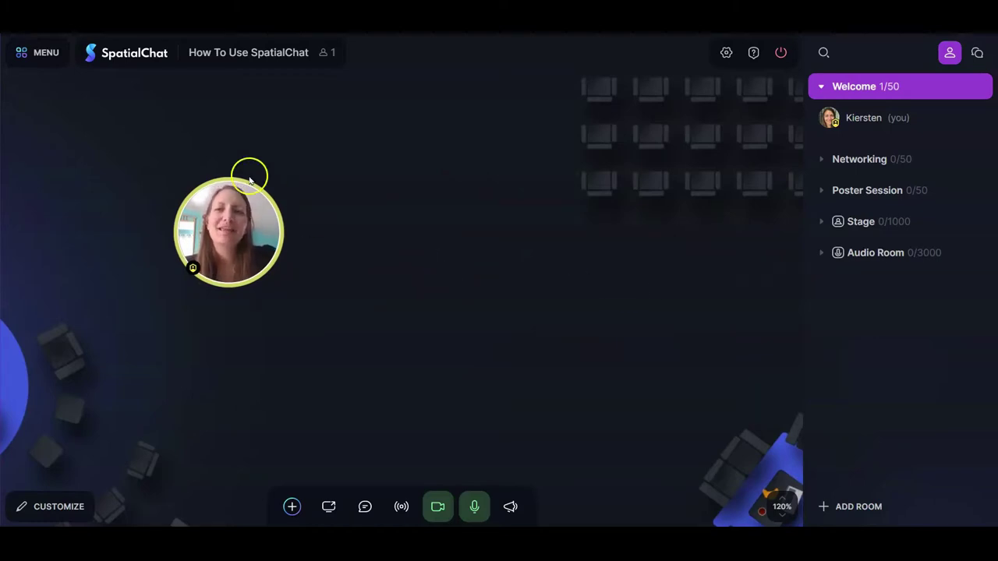
left_click(46, 54)
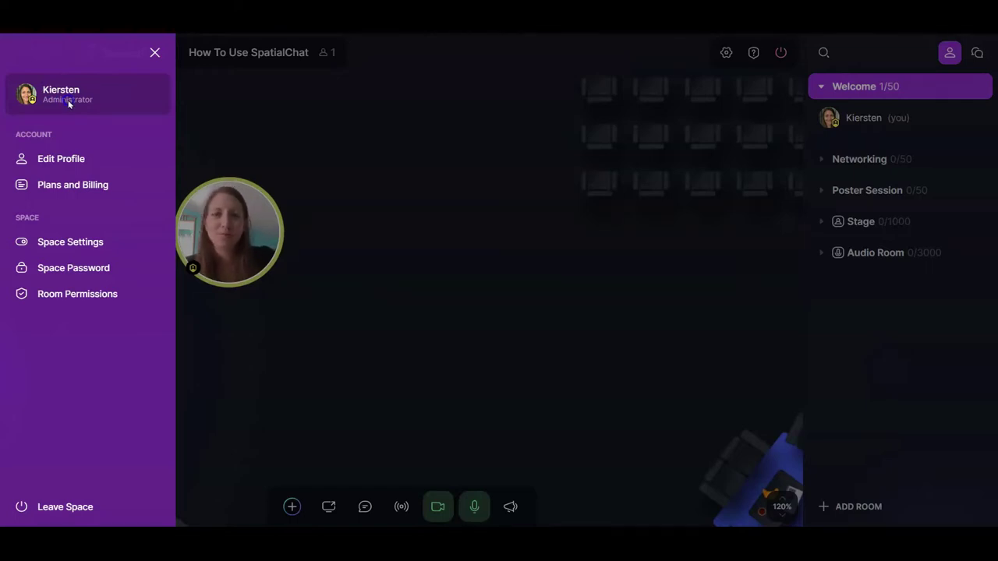
Cancel out of the profile editor, then view Plans and Billing showing the Custom Plan.
left_click(64, 160)
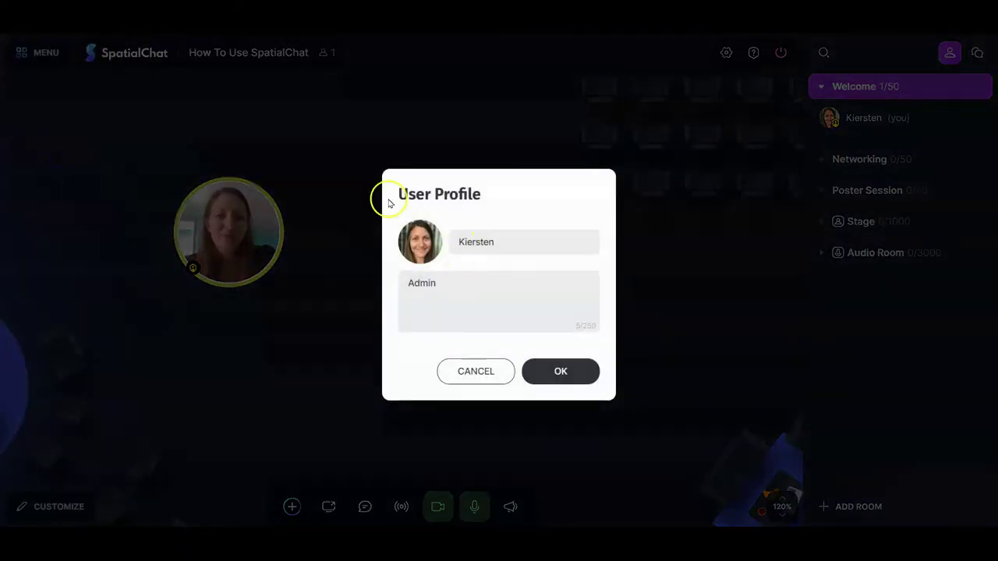
left_click(476, 370)
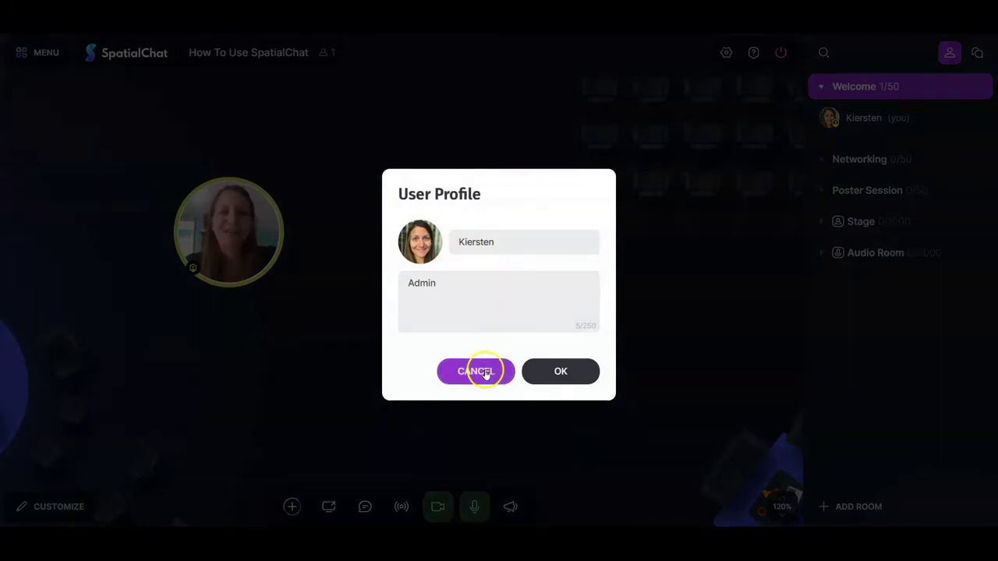
left_click(42, 65)
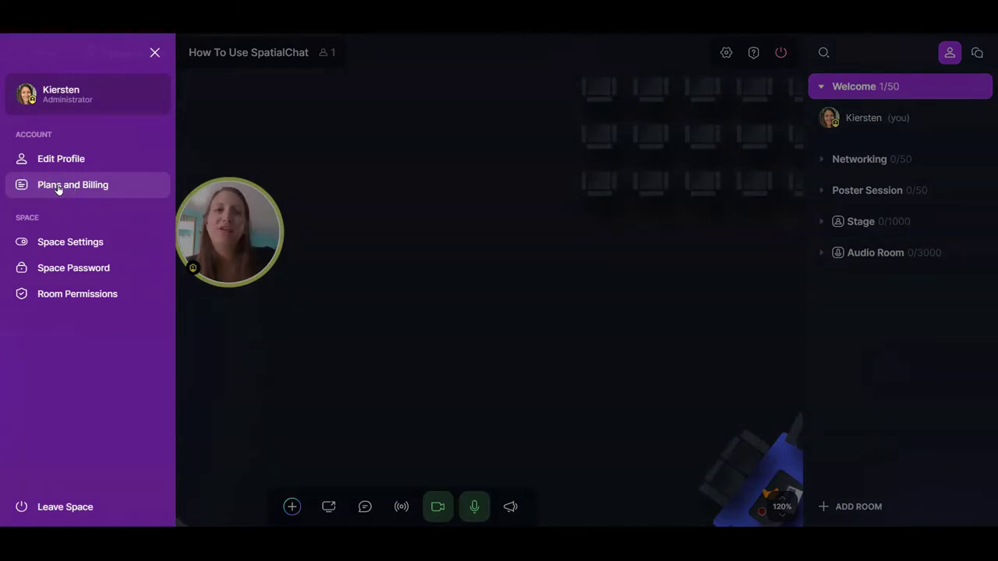
left_click(674, 244)
left_click(772, 244)
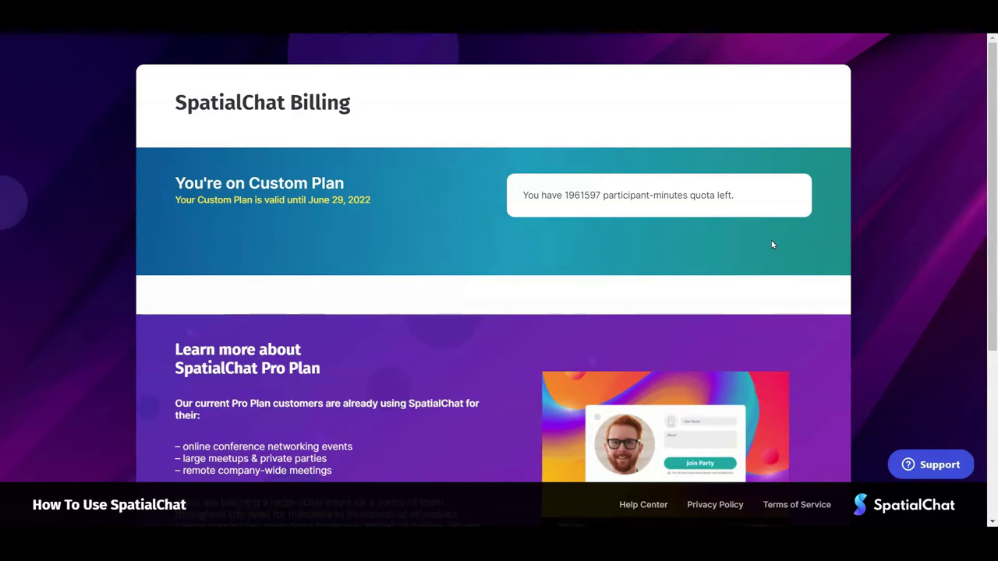
Leave the Billing page and return to the space's Welcome room.
left_click(773, 244)
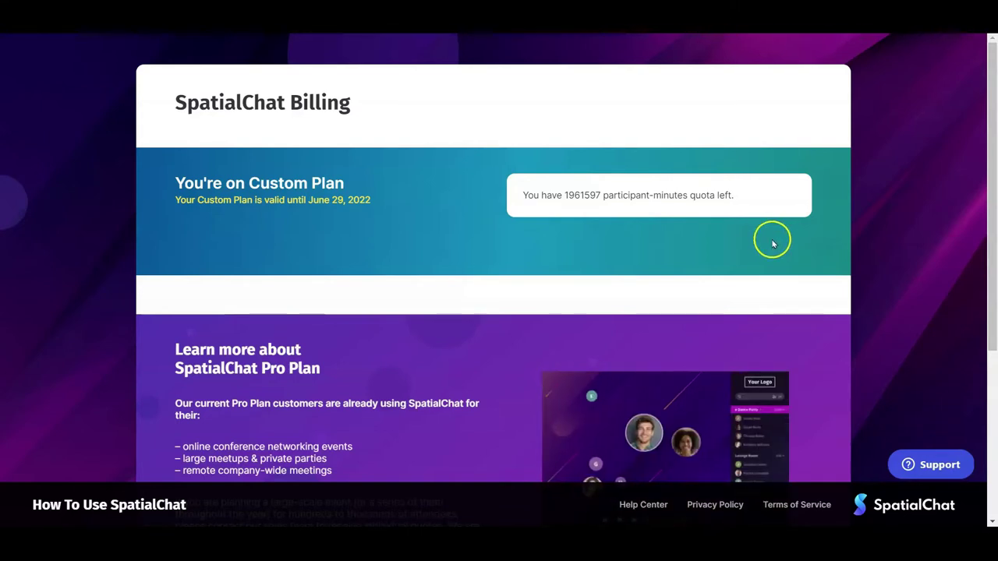
left_click(412, 56)
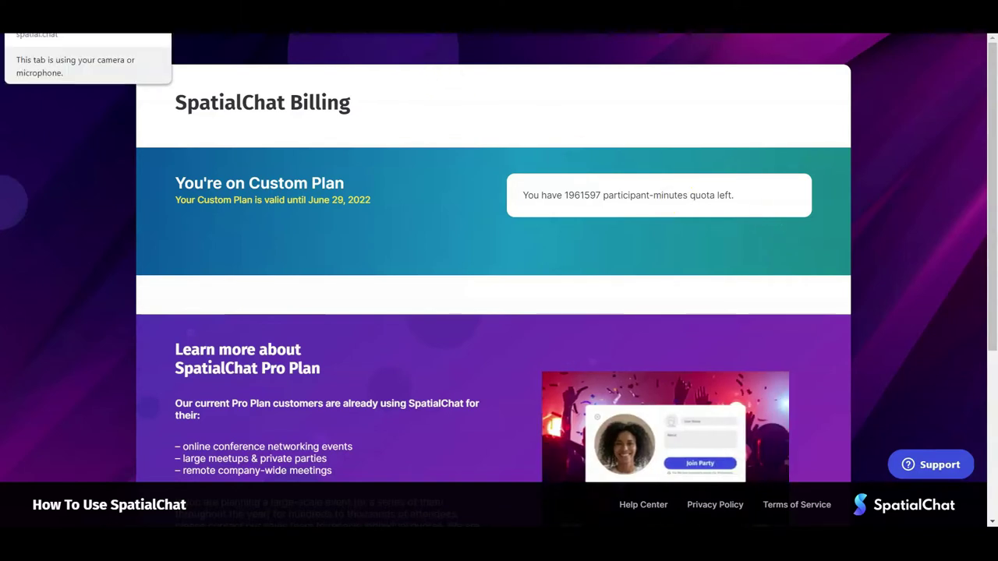
left_click(86, 16)
left_click(546, 239)
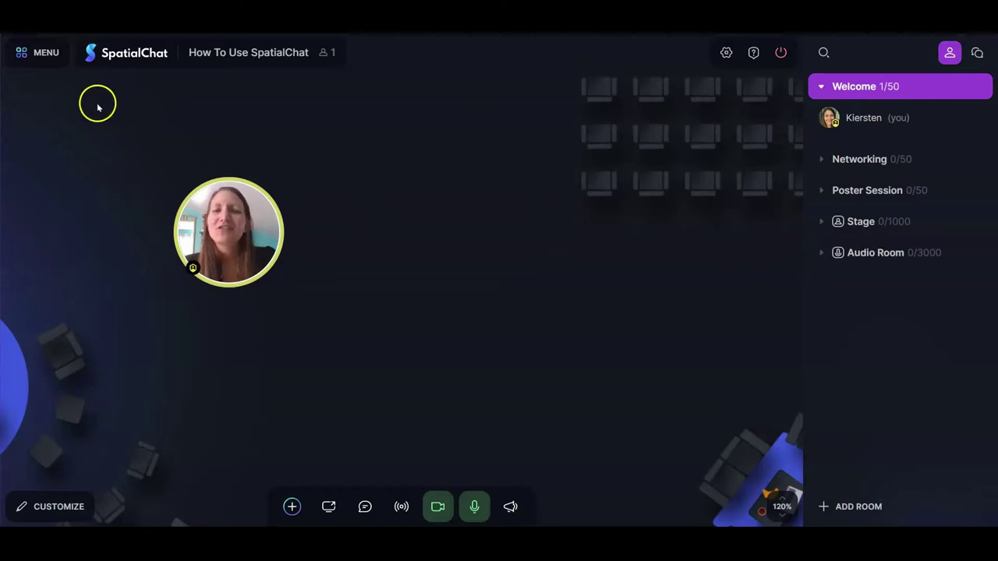
Open Space Settings from the menu and start uploading a Space Logo image.
left_click(46, 52)
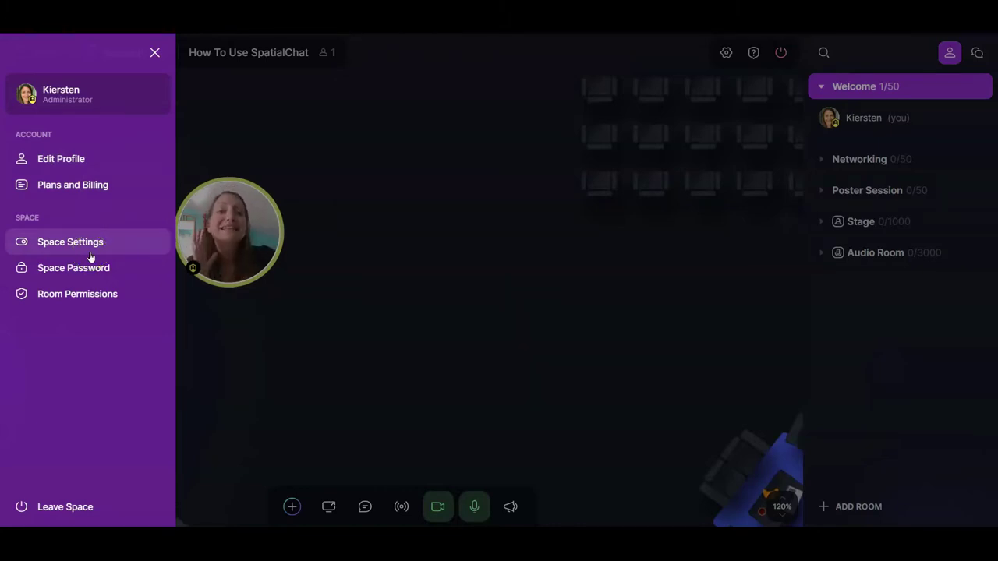
left_click(70, 243)
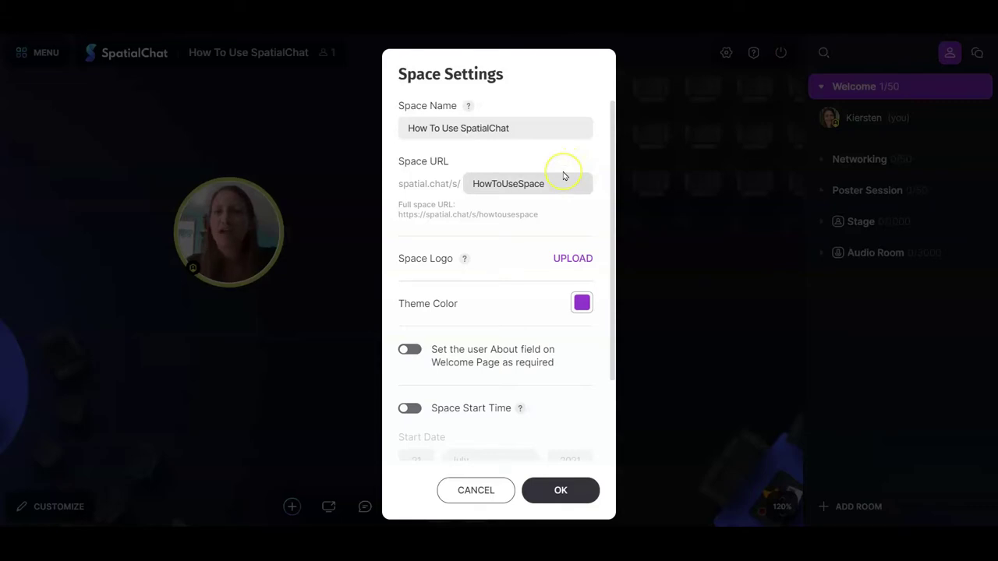
left_click(564, 258)
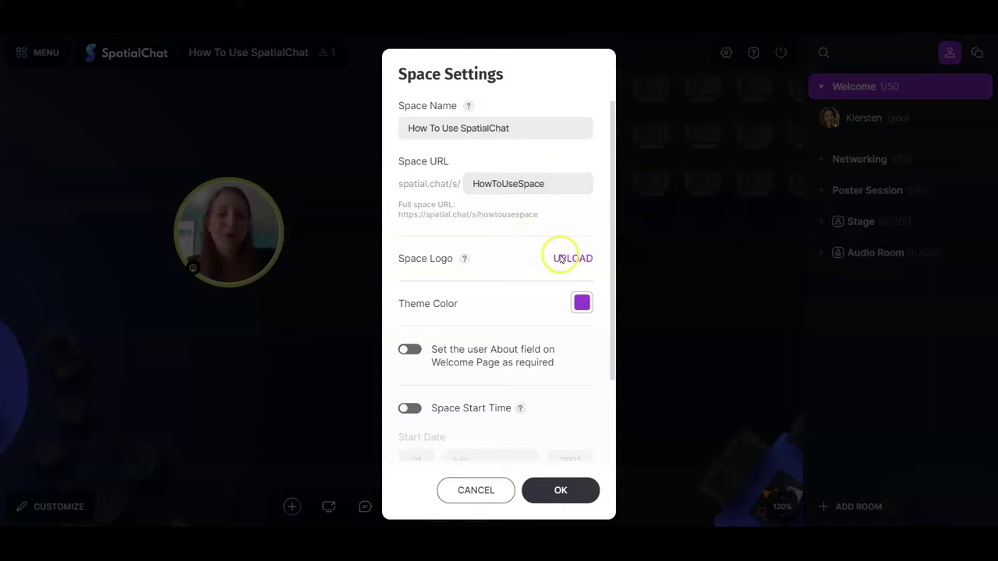
double_click(296, 118)
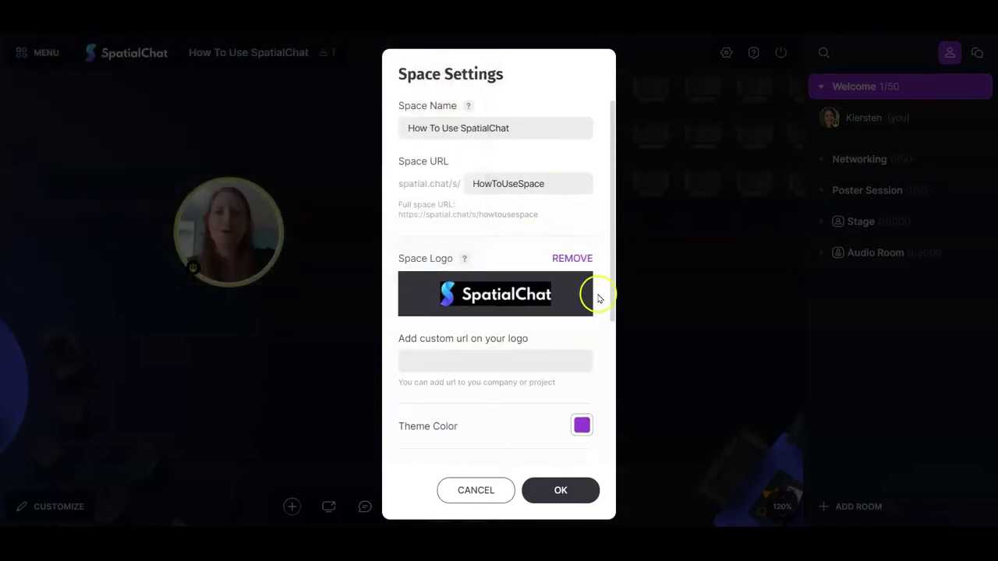
left_click(491, 359)
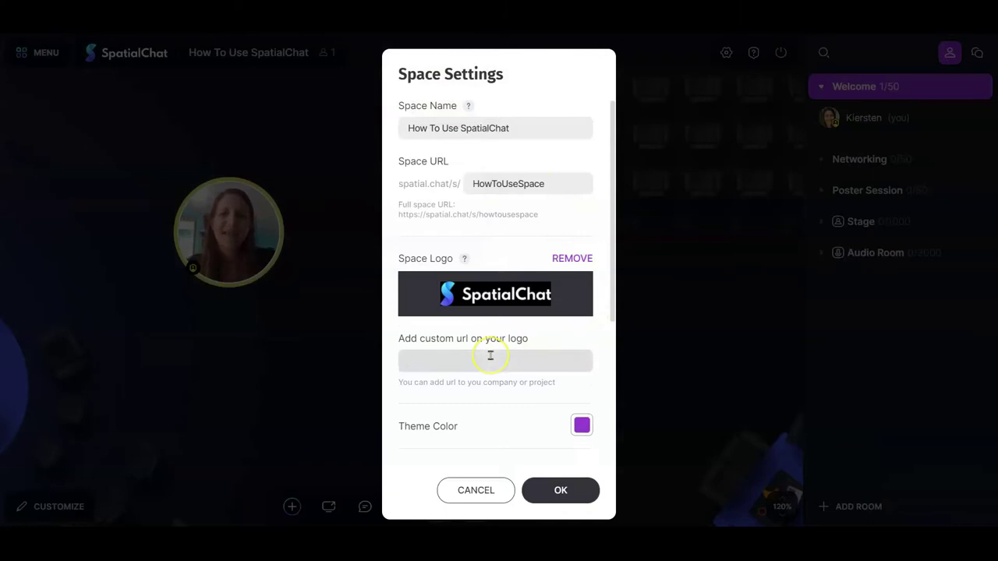
type("https:/")
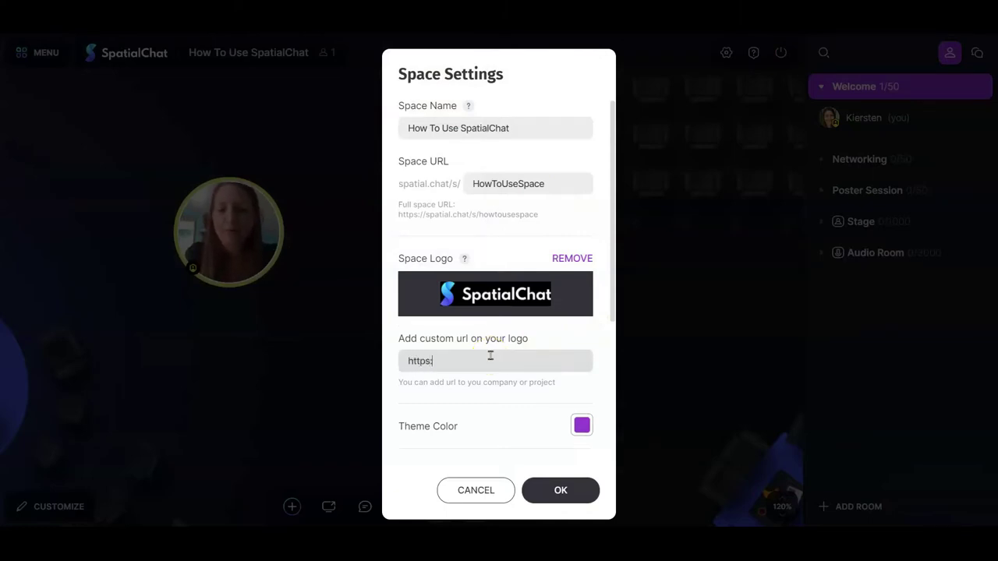
type("/spatial.")
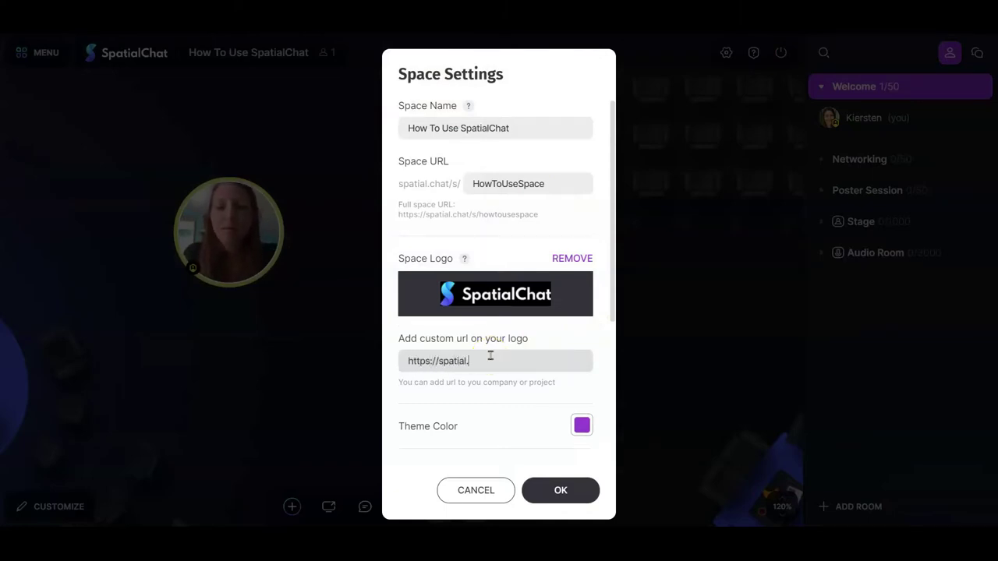
type("chat")
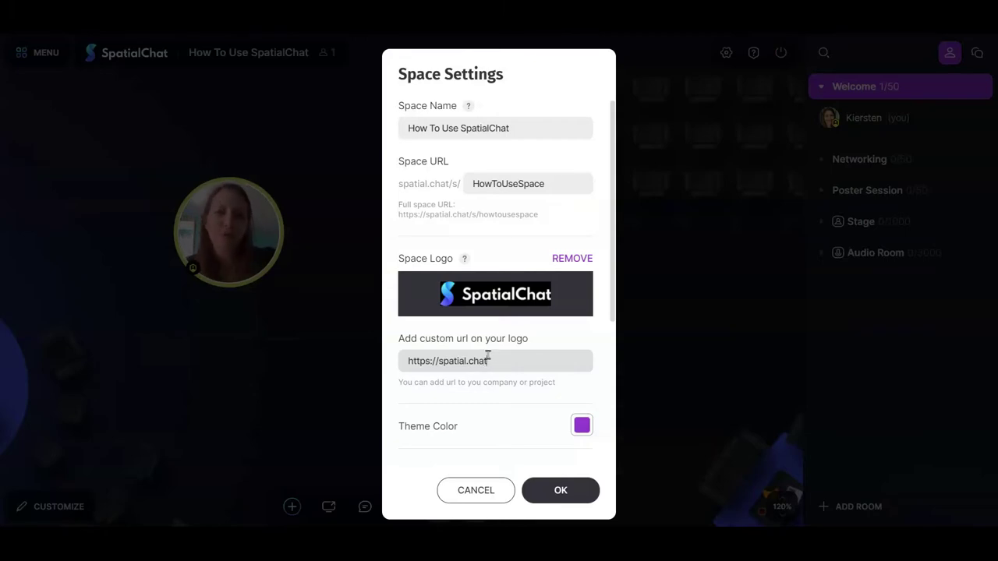
Change the theme colour to teal-green and make the About field required.
scroll(507, 343, "down", 3)
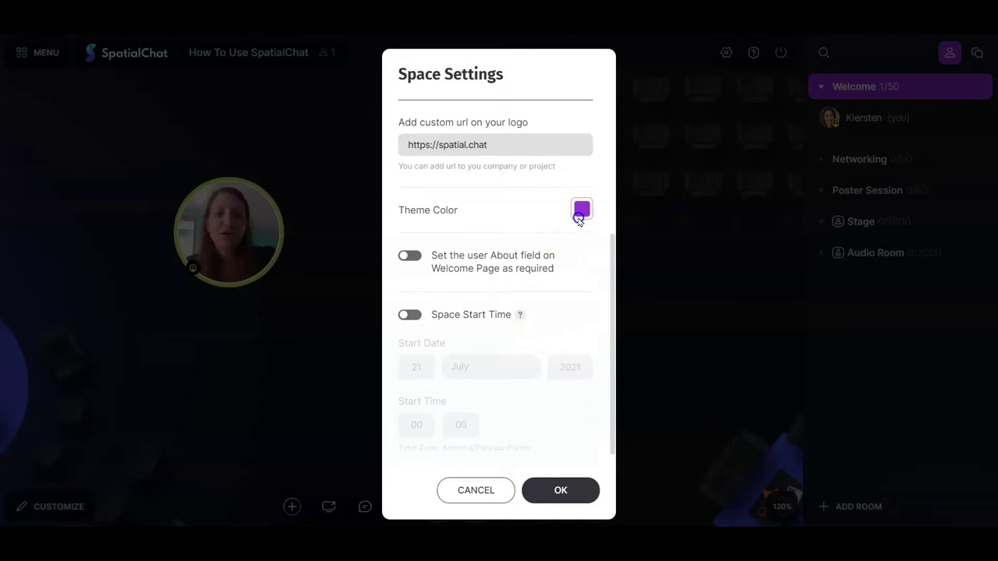
left_click(580, 212)
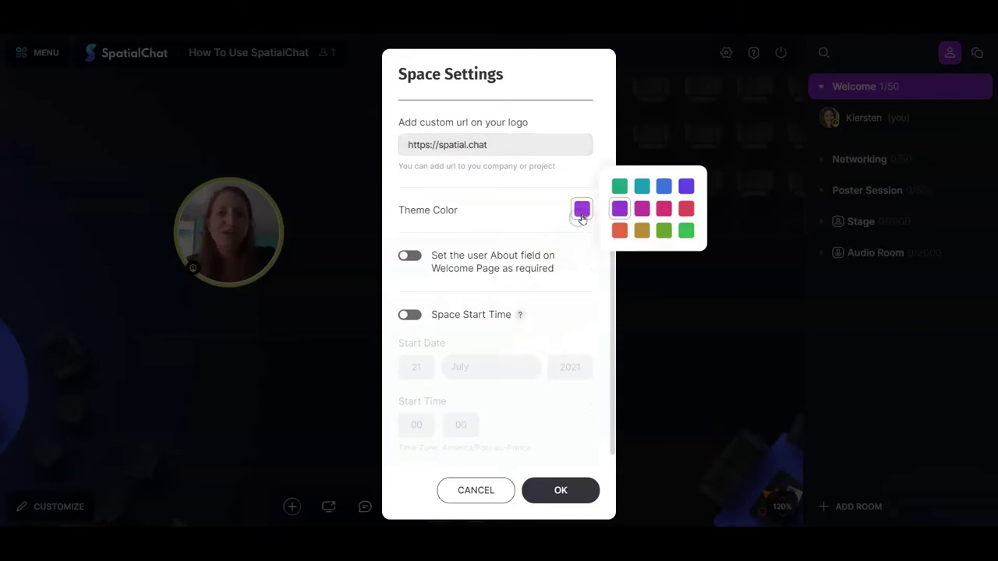
left_click(622, 187)
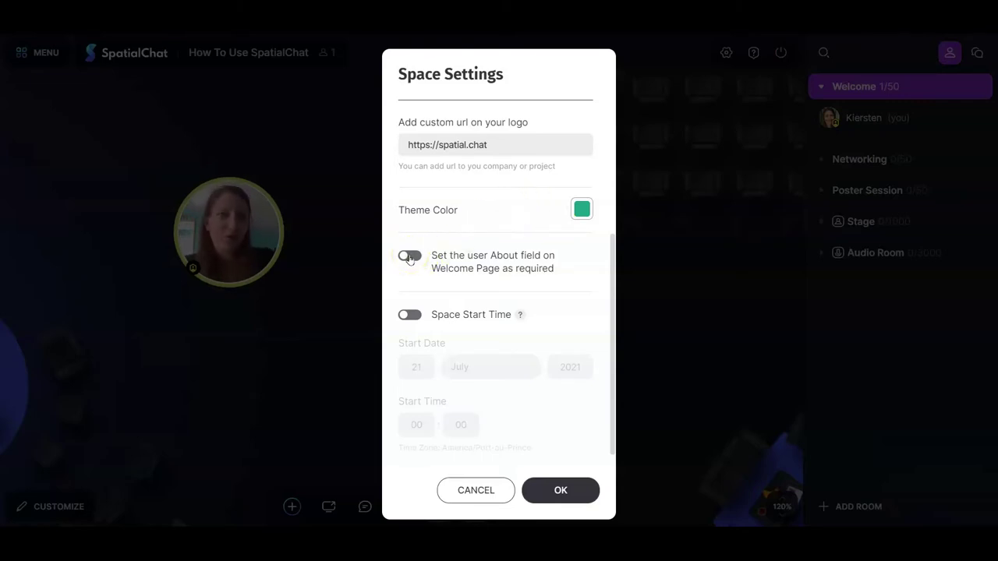
left_click(409, 257)
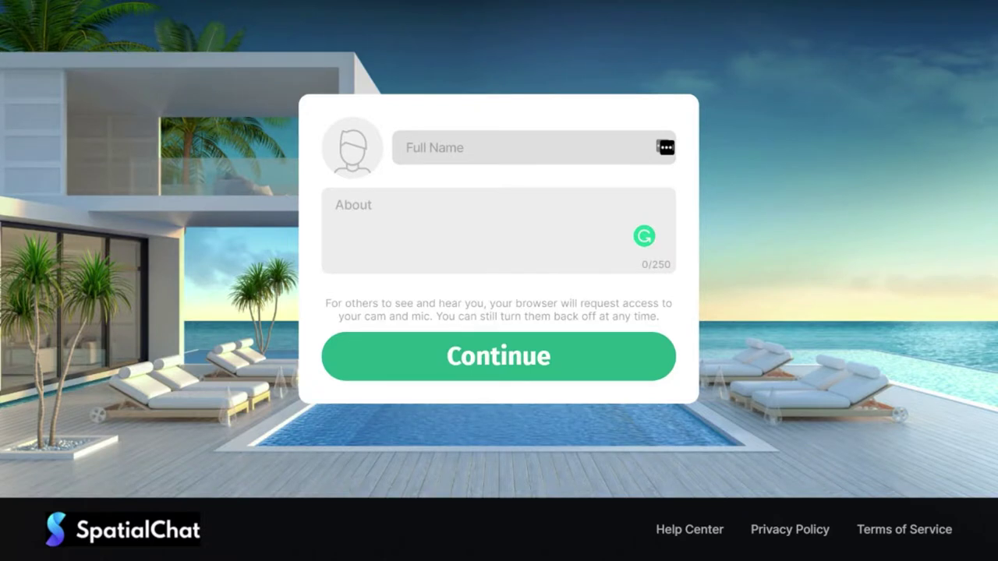
On the welcome page as 'Participant', confirm About is required, then paste the support text.
type("Participant")
left_click(460, 352)
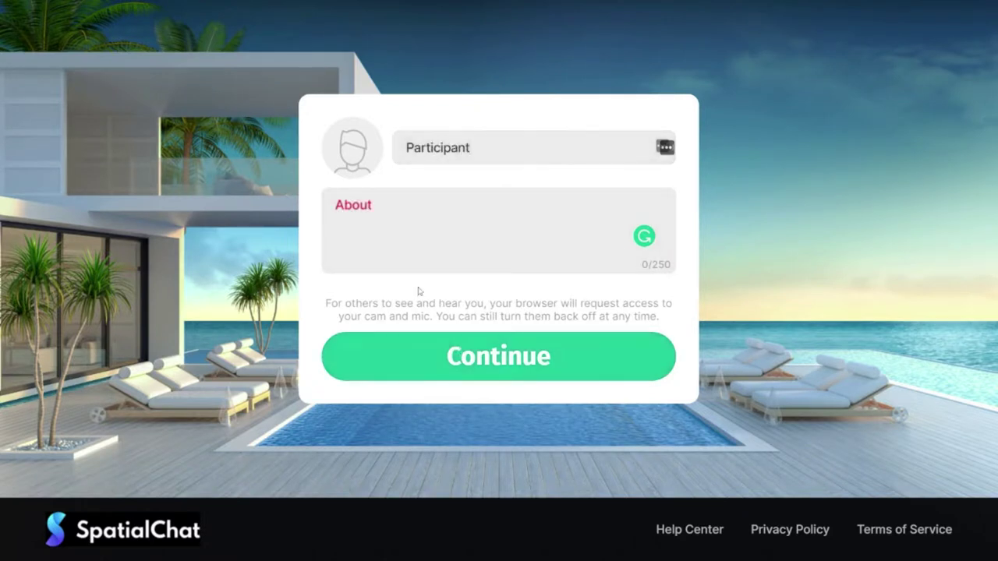
left_click(419, 265)
type("SpatialChat Support https://spatial.chat/")
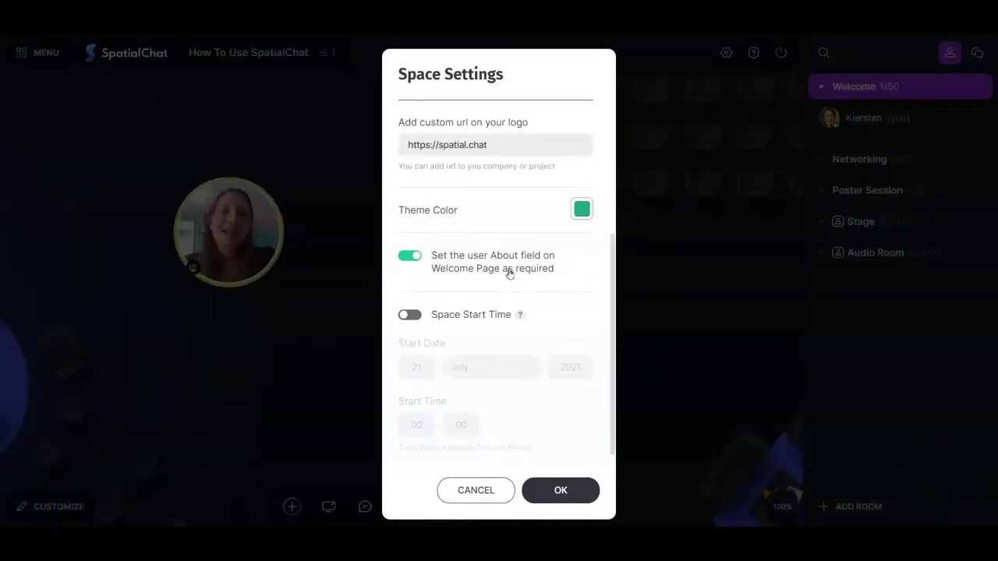
Enable the space start time and change its year to 2030.
scroll(504, 270, "down", 1)
left_click(403, 310)
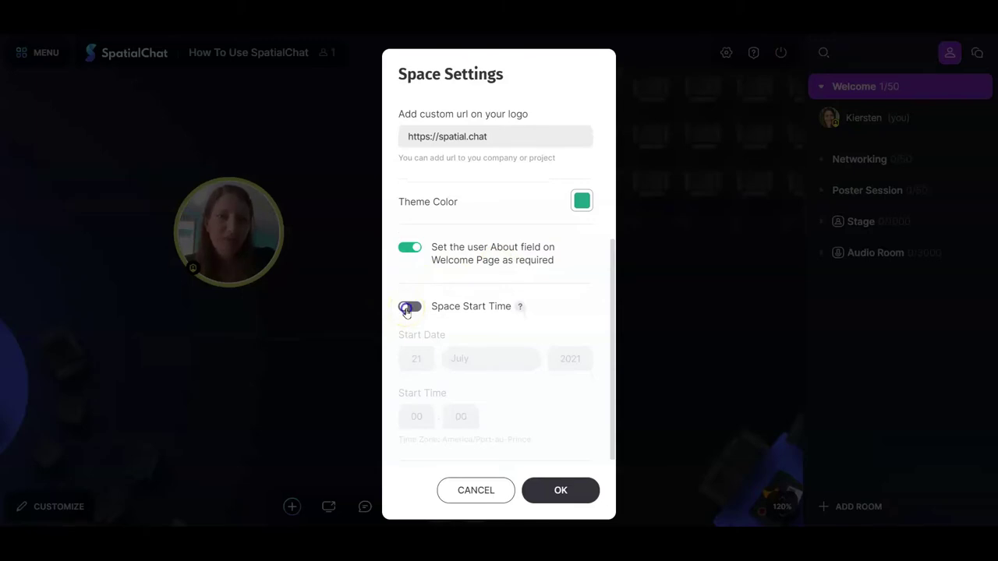
left_click(406, 311)
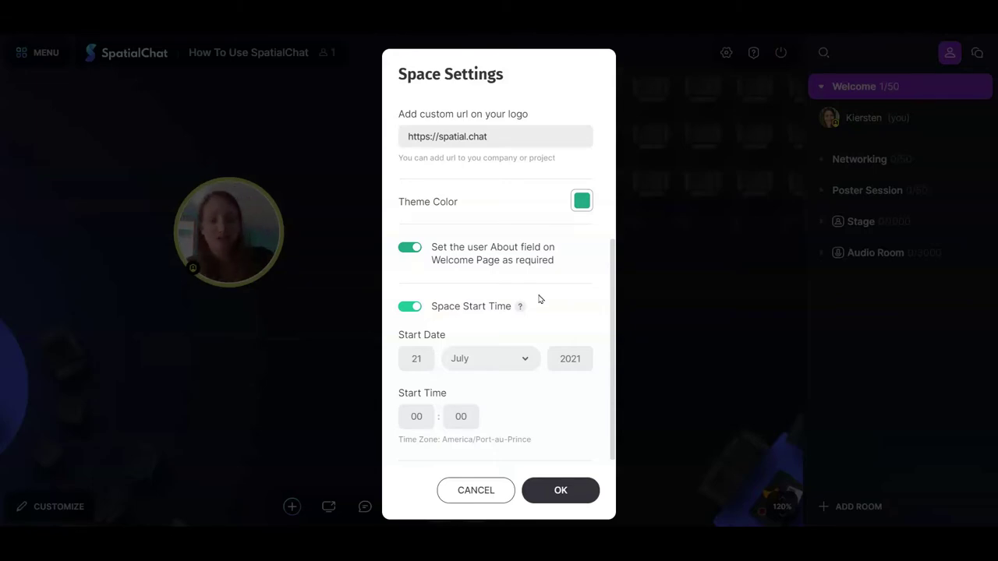
double_click(572, 357)
type("2030")
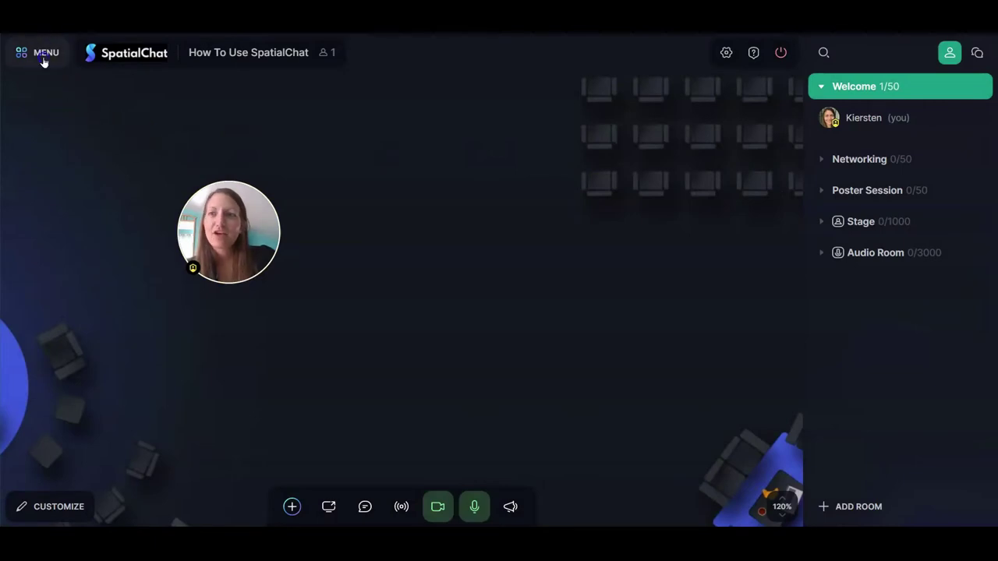
Open the Space Password settings and continue from the welcome page as a participant.
left_click(40, 53)
left_click(53, 268)
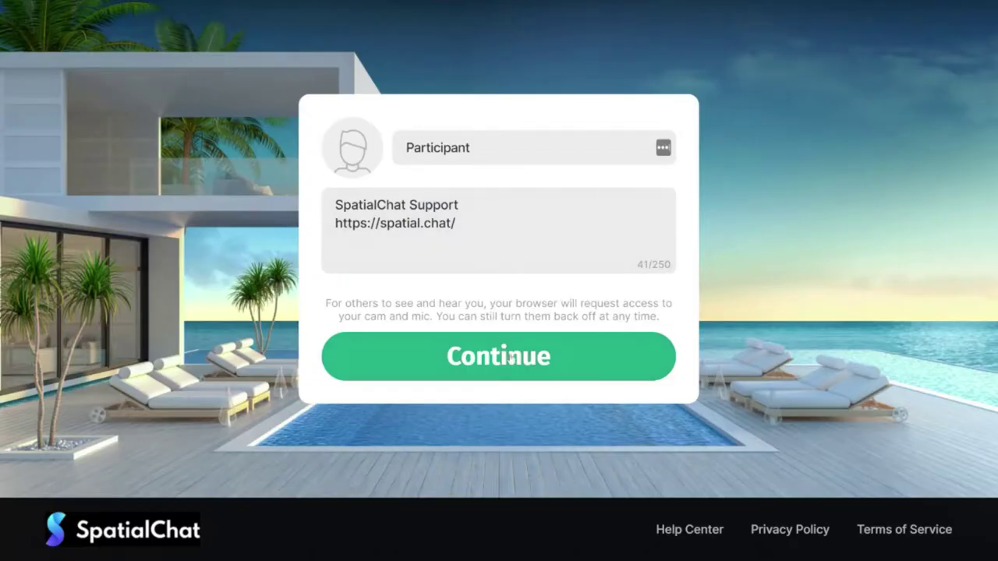
left_click(511, 357)
Enter the locked space with its password, then close the password settings.
left_click(549, 312)
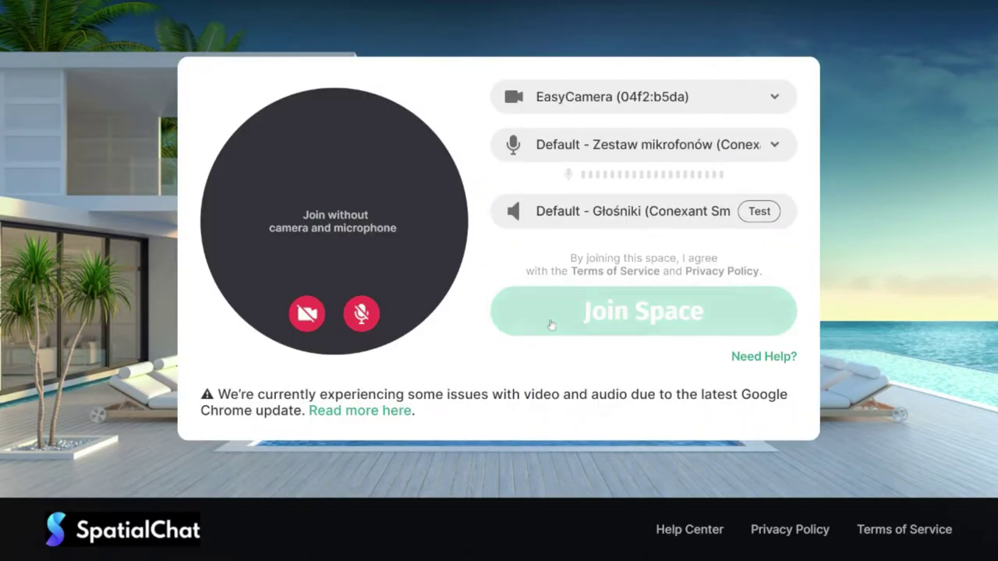
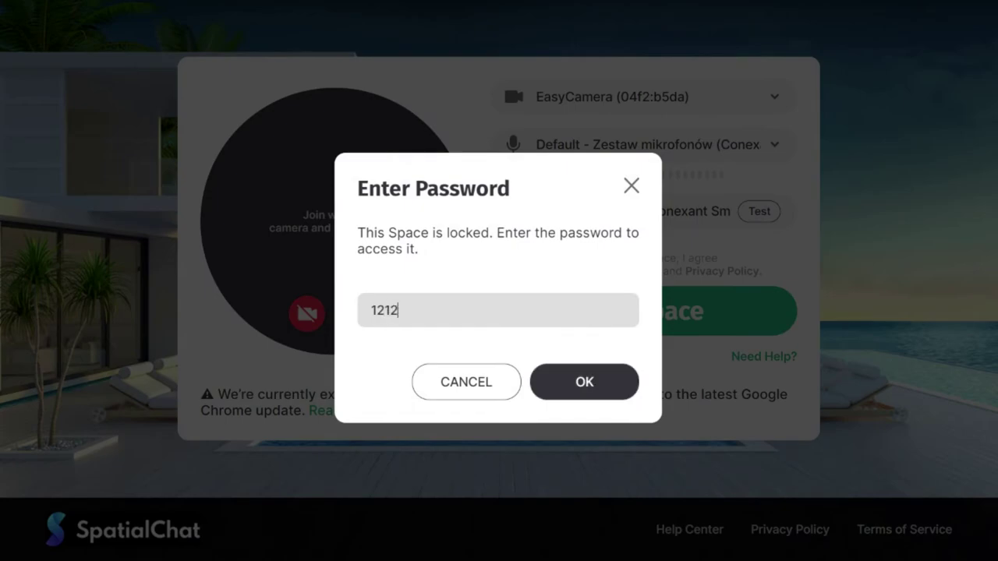
left_click(568, 385)
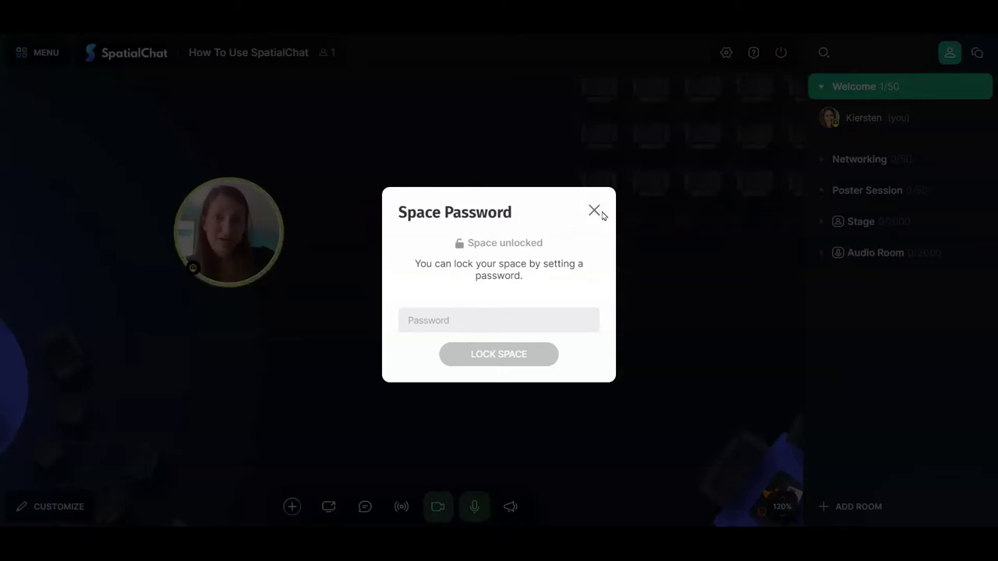
left_click(594, 211)
left_click(37, 52)
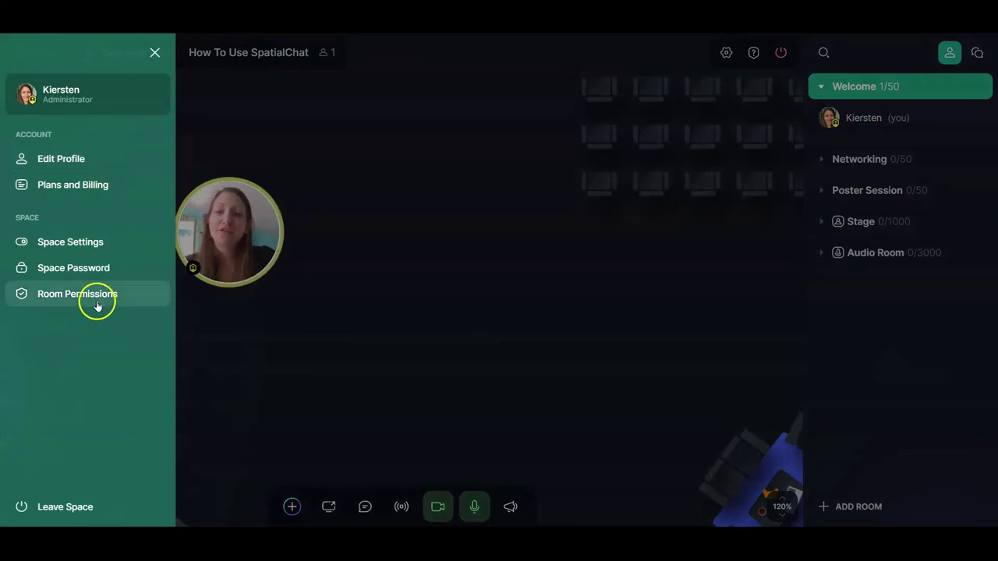
Review room permissions for Networking, Stage and Poster Session, leaving everything allowed.
left_click(96, 301)
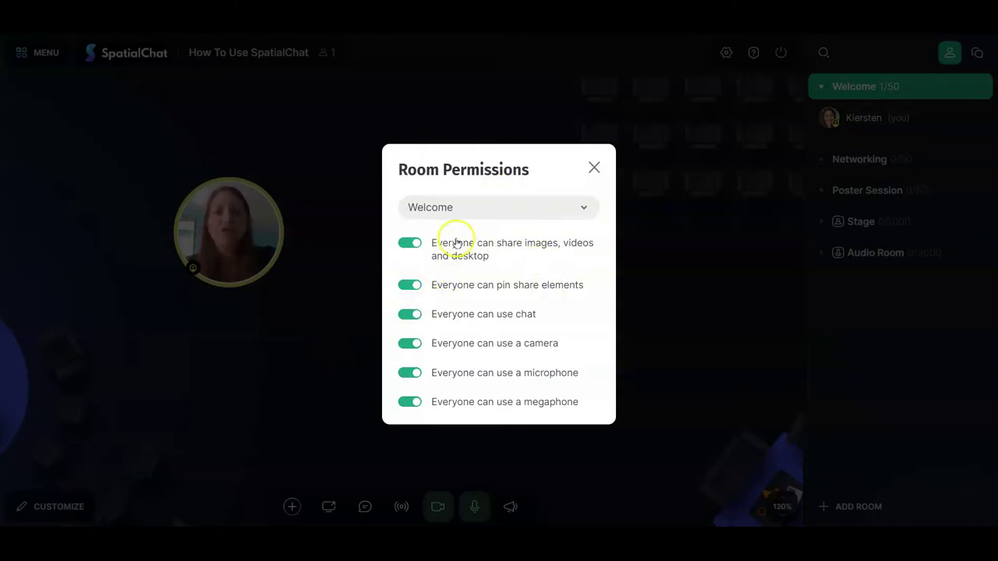
left_click(480, 210)
left_click(483, 238)
left_click(483, 207)
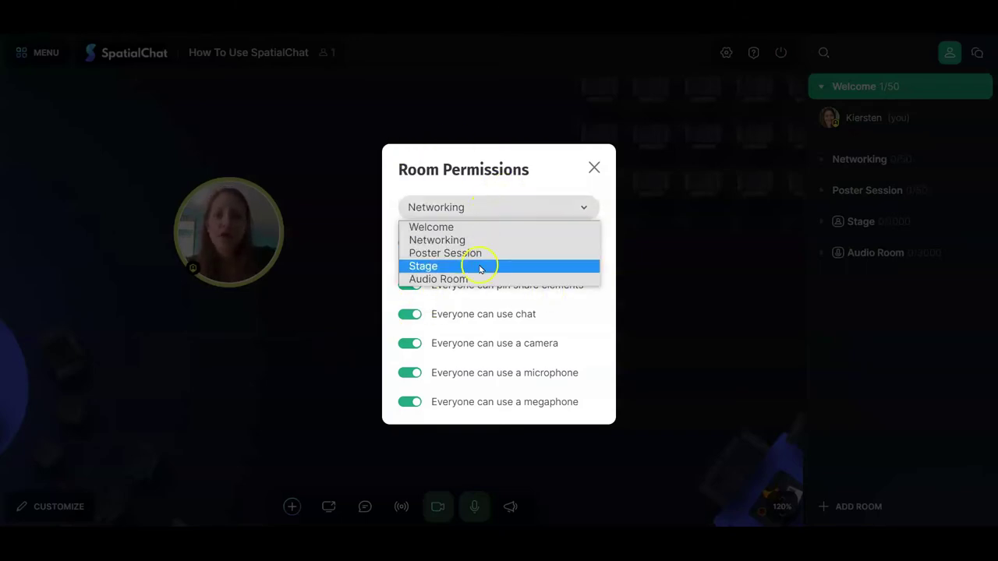
left_click(478, 265)
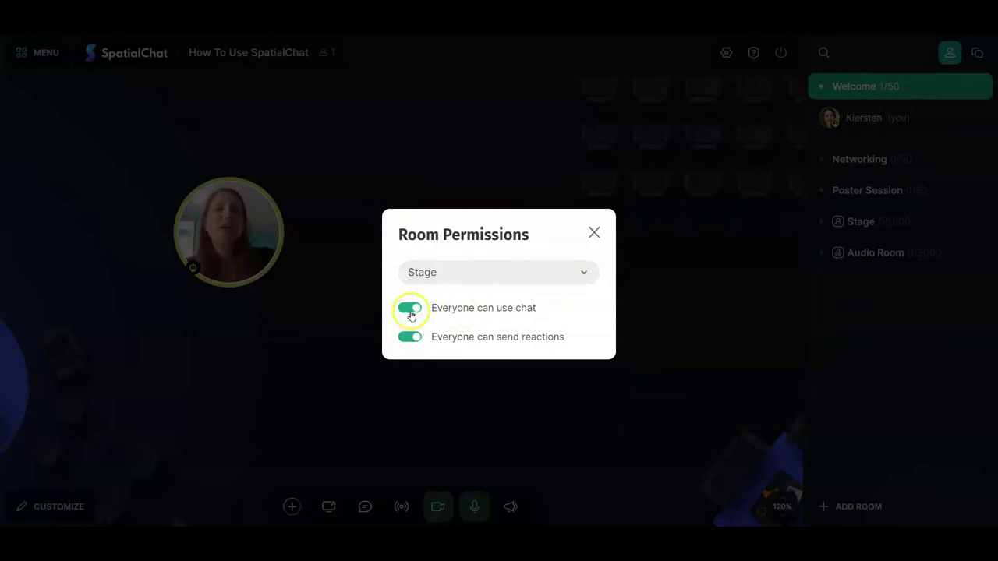
left_click(492, 271)
left_click(450, 318)
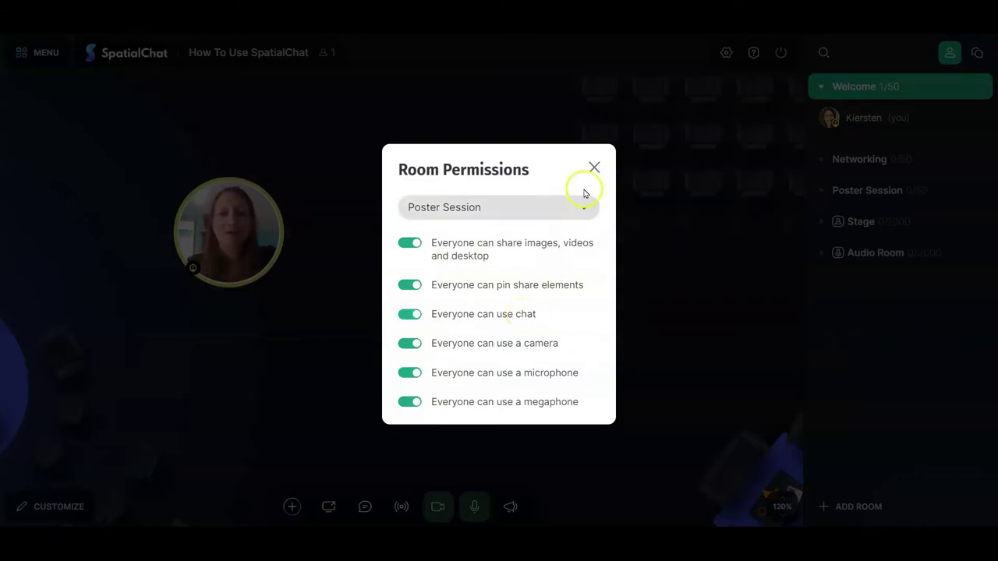
left_click(593, 168)
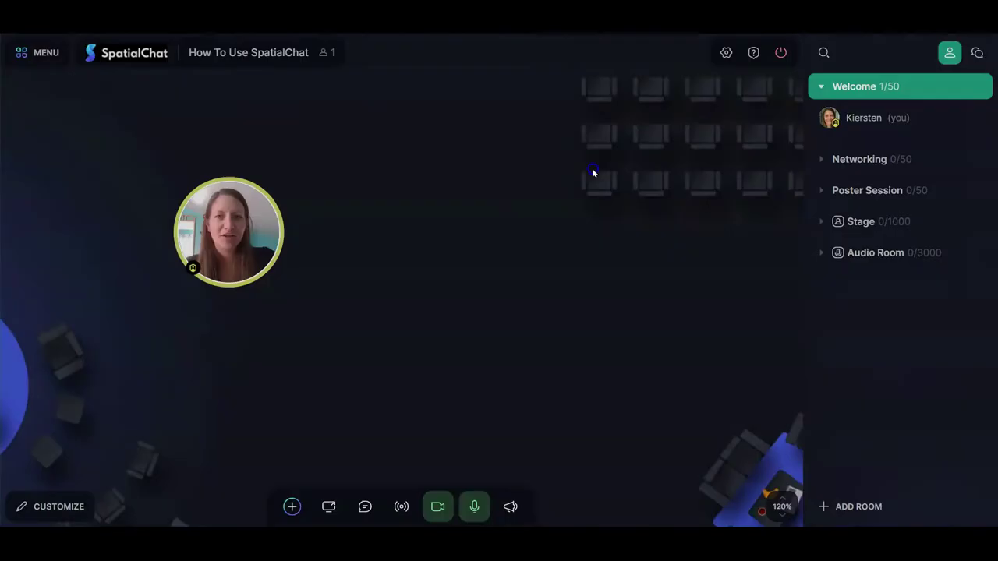
left_click(32, 61)
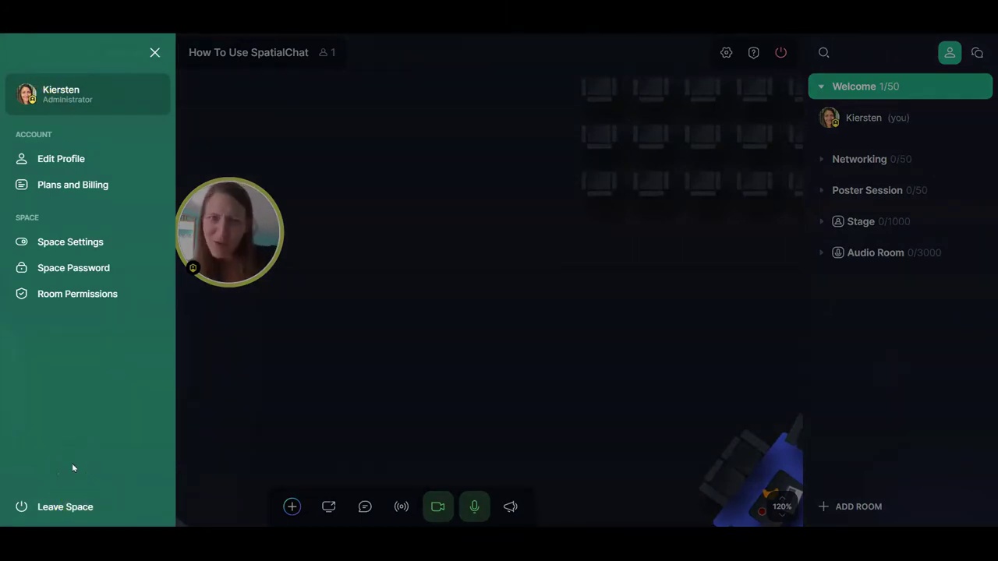
Close the main menu and drag your avatar to the centre of the Welcome room.
left_click(323, 396)
left_click_drag(228, 233, 400, 254)
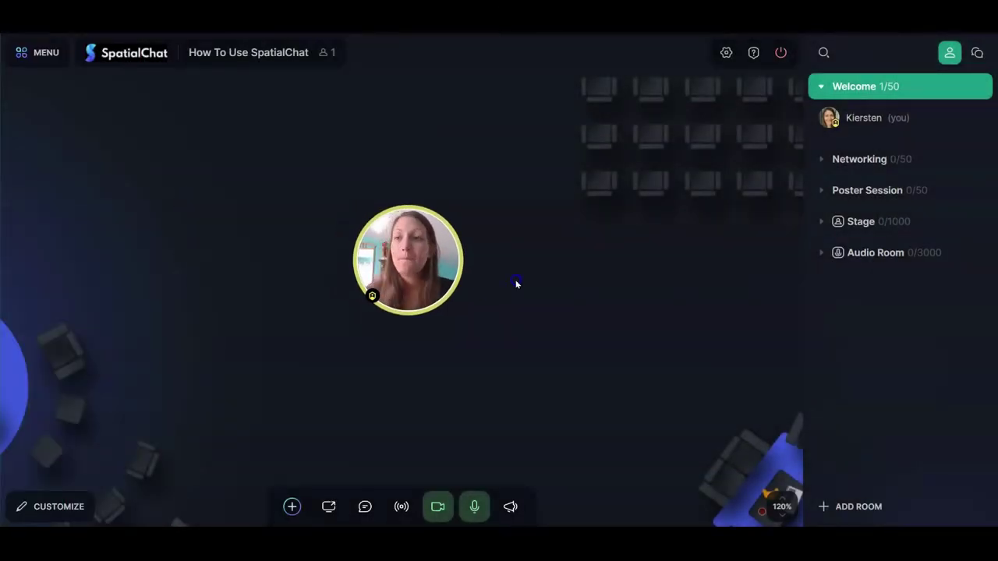